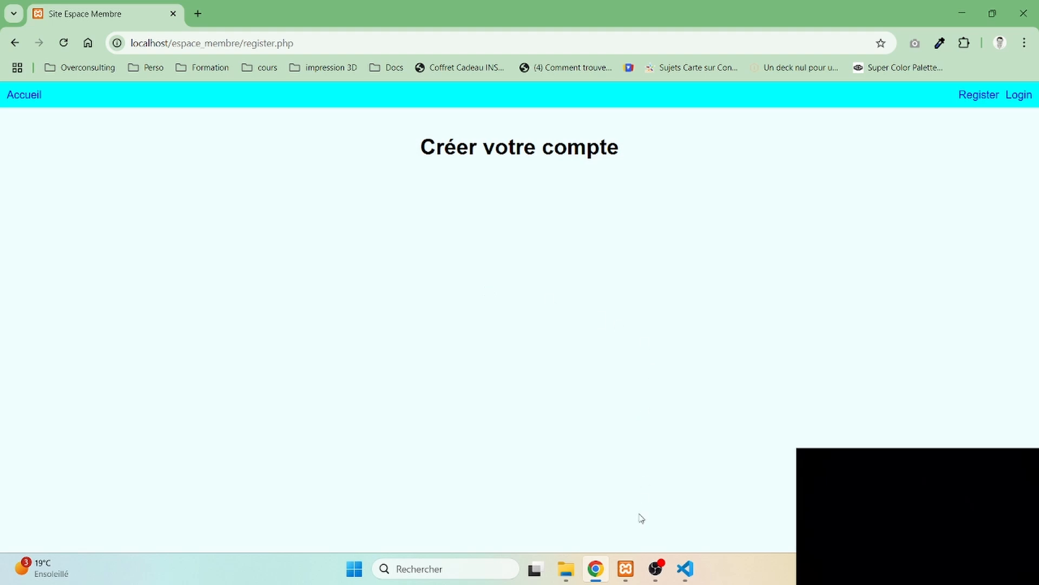
# - Switch to the XAMPP Control Panel, launch phpMyAdmin for MySQL and open its database creation page
pyautogui.click(625, 568)
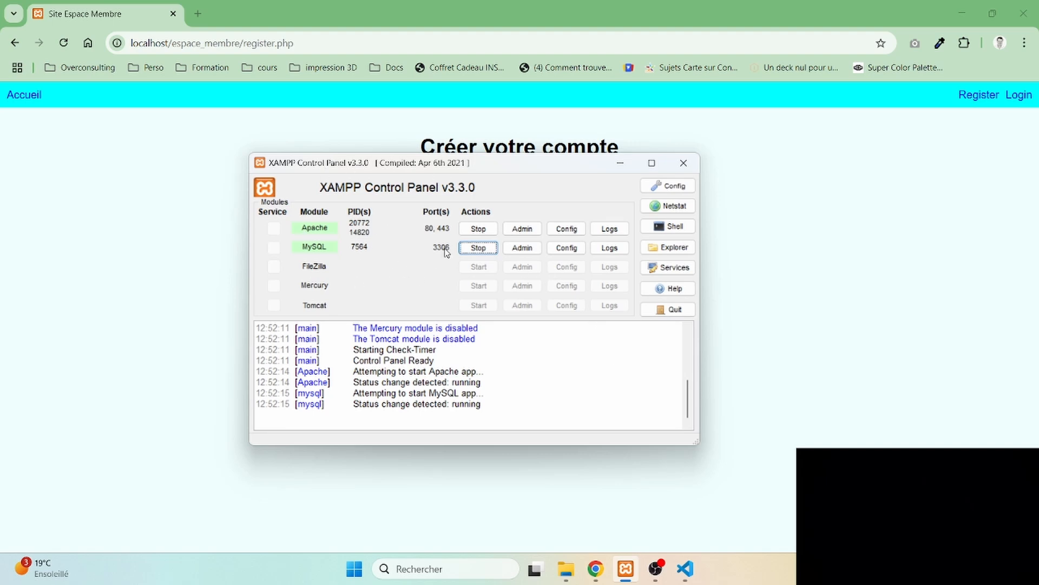
pyautogui.click(524, 249)
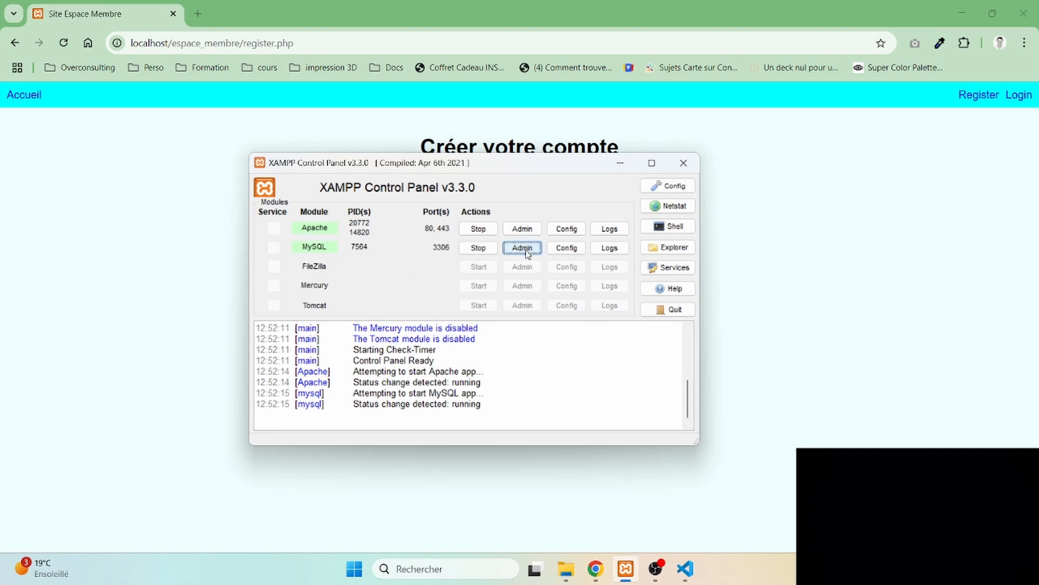
pyautogui.hotkey('alt', 'Tab')
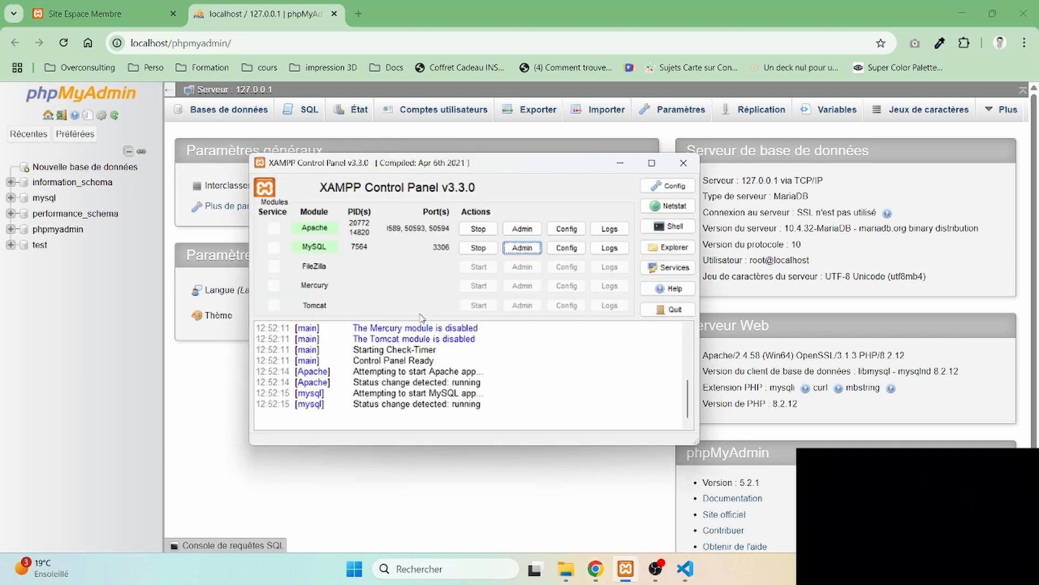
pyautogui.click(620, 163)
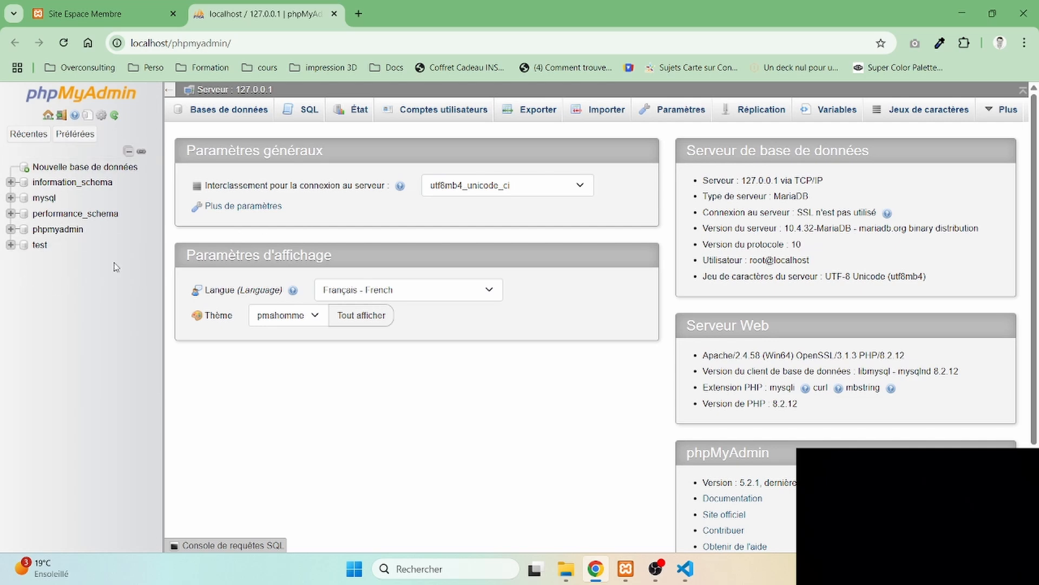
pyautogui.click(74, 167)
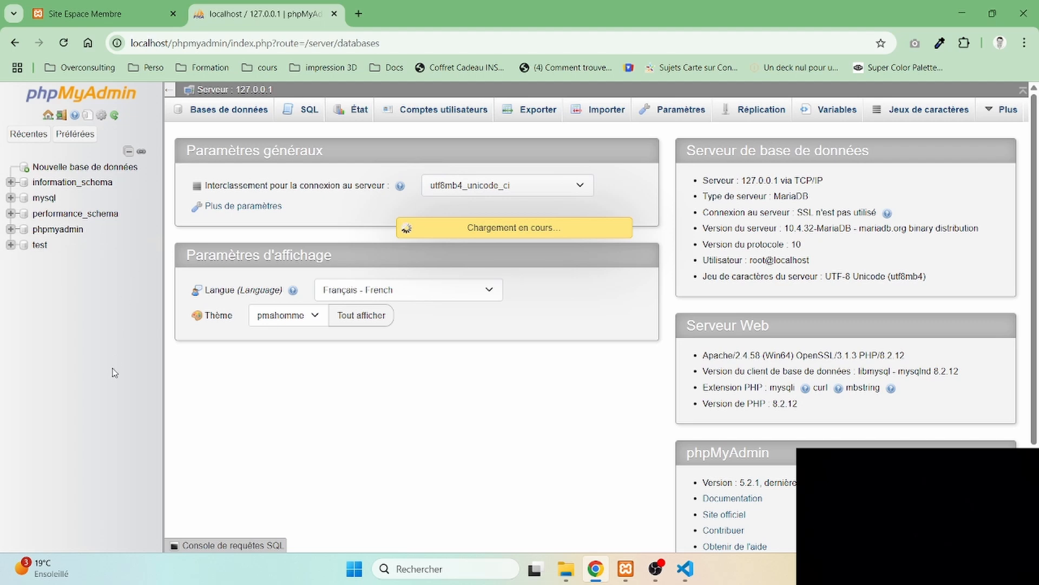
pyautogui.click(231, 111)
# - Switch to the XAMPP Control Panel and restart both the MySQL and Apache modules
pyautogui.click(626, 570)
pyautogui.click(479, 247)
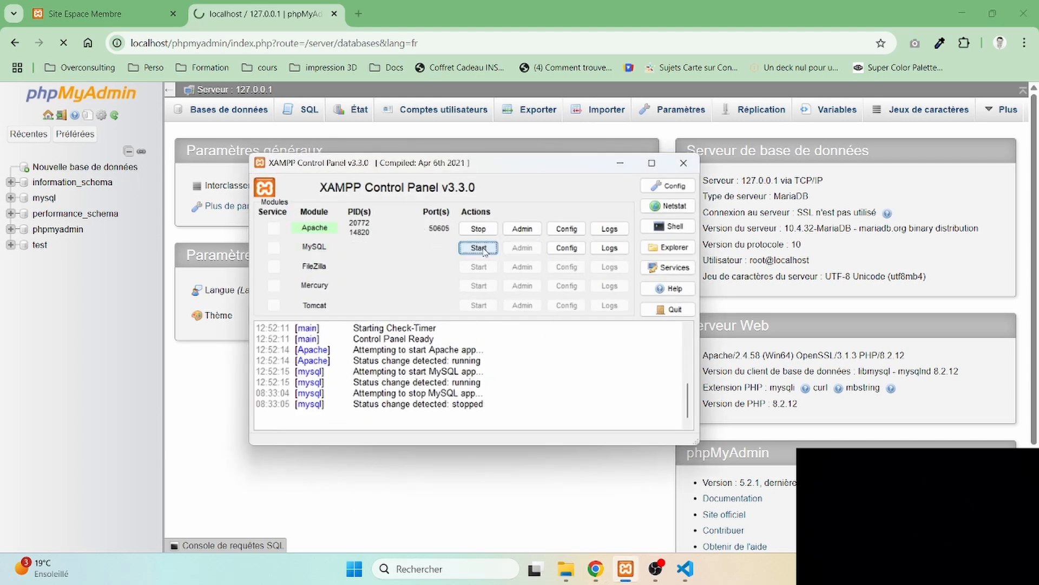
pyautogui.click(479, 228)
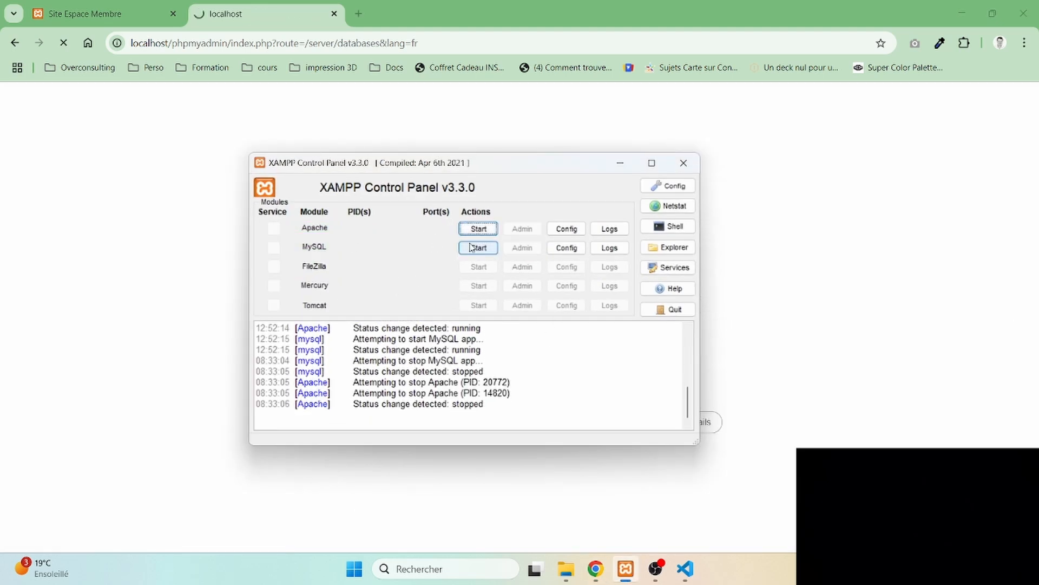
pyautogui.click(478, 229)
pyautogui.click(480, 248)
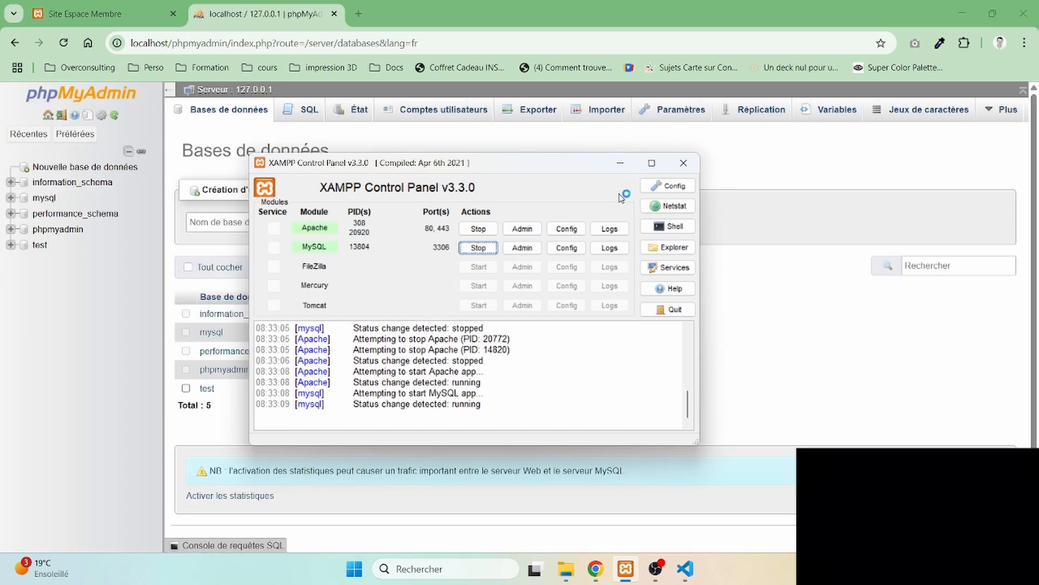
pyautogui.click(620, 162)
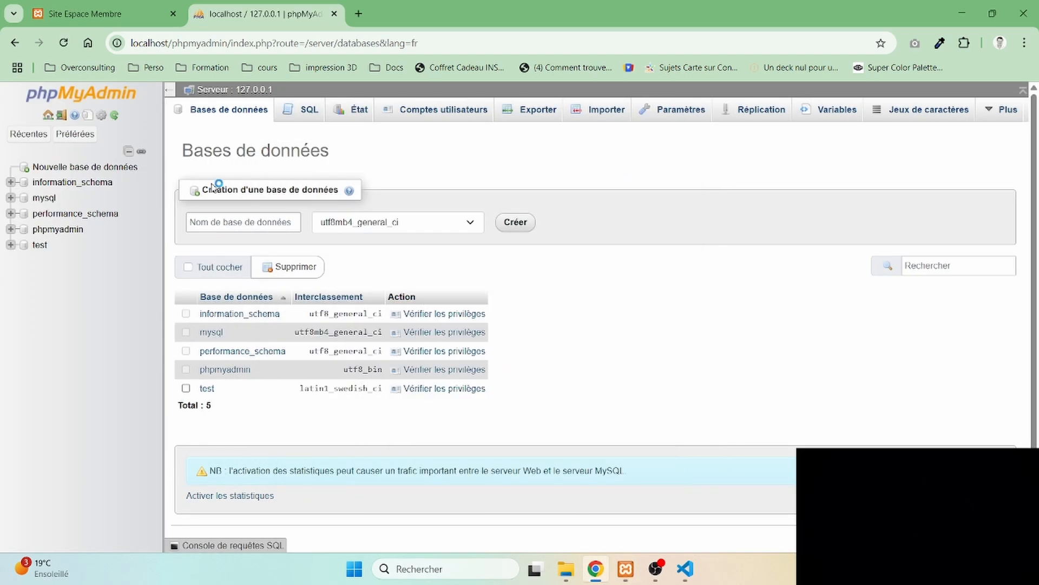
# - Create a new database named espace_membre in phpMyAdmin
pyautogui.click(65, 96)
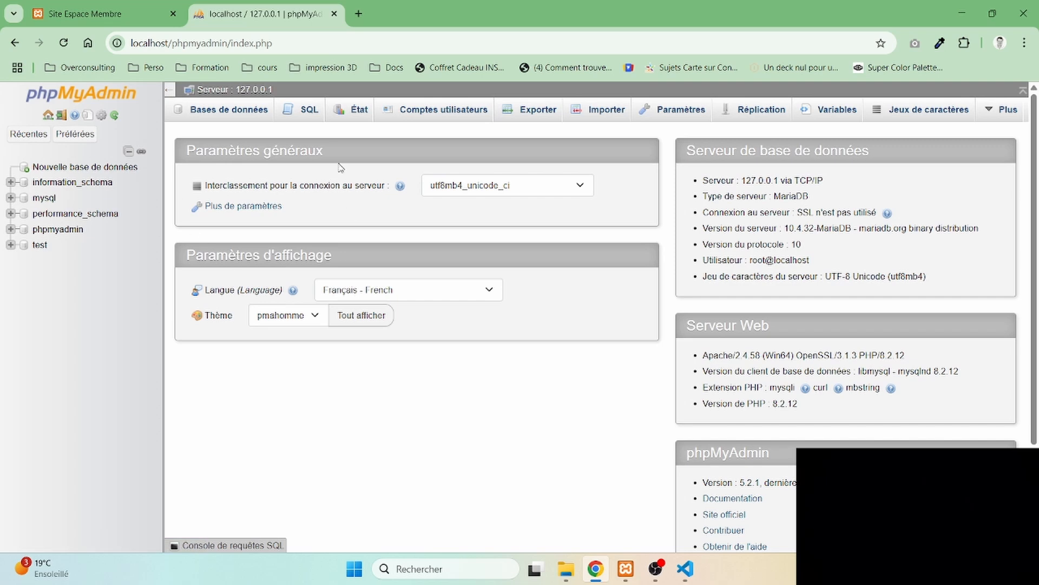
pyautogui.click(81, 166)
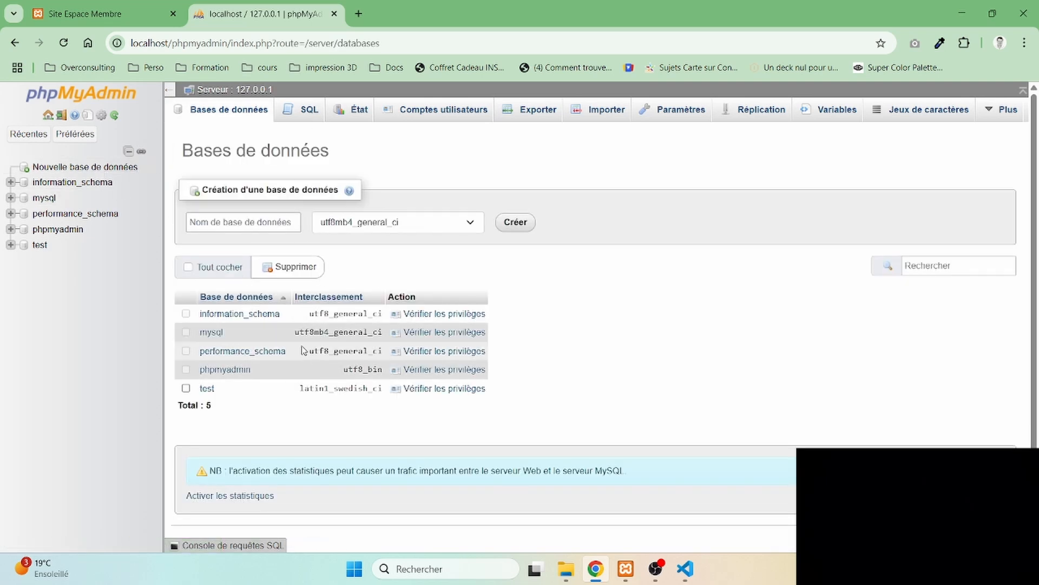
pyautogui.click(60, 102)
pyautogui.click(216, 111)
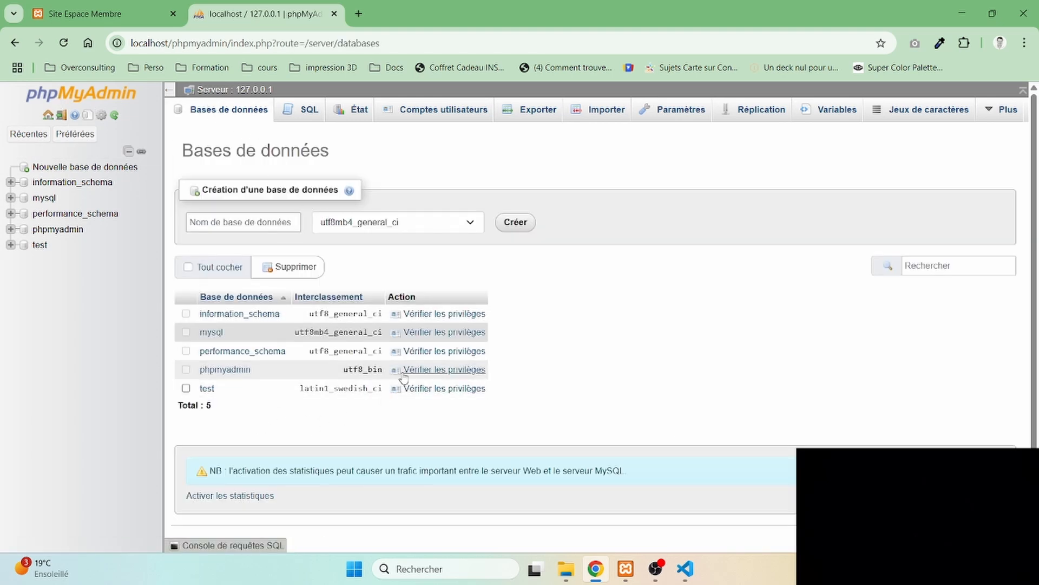
pyautogui.click(266, 227)
pyautogui.click(263, 227)
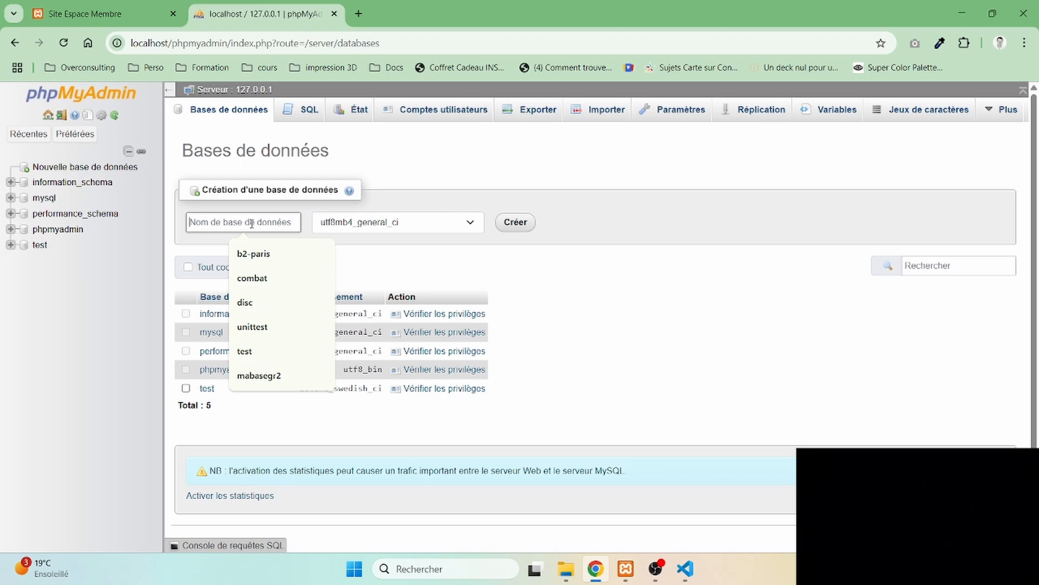
pyautogui.write('espace')
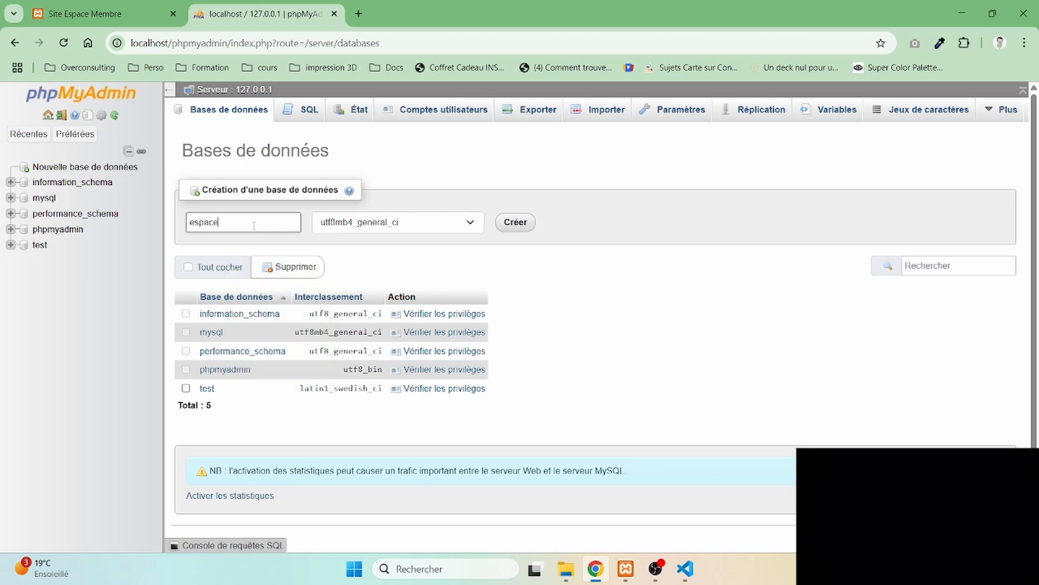
pyautogui.write('_membre')
pyautogui.click(518, 225)
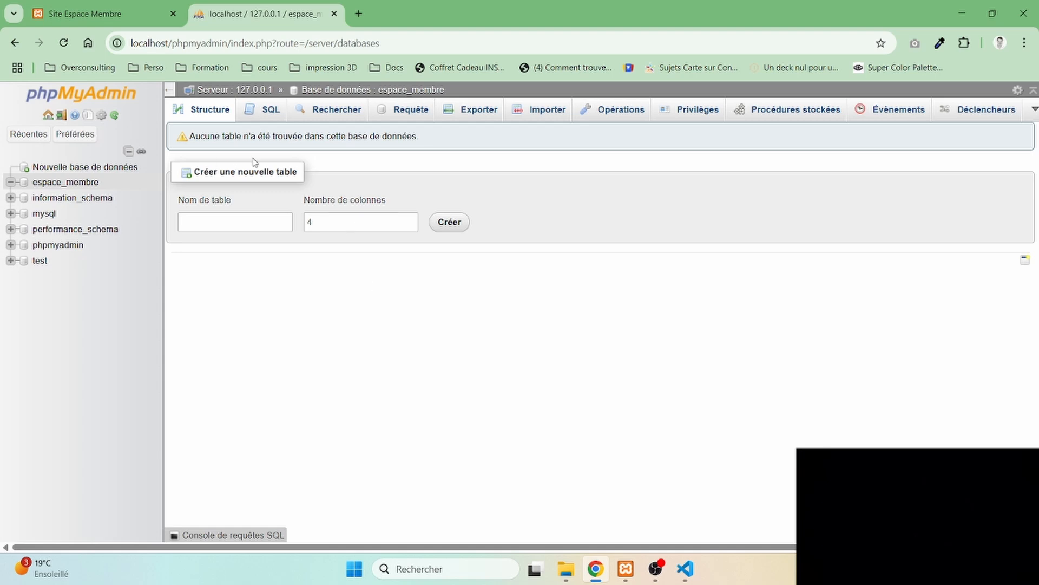
# - Start a new table named users in the espace_membre database and set its number of columns
pyautogui.click(246, 220)
pyautogui.write('us')
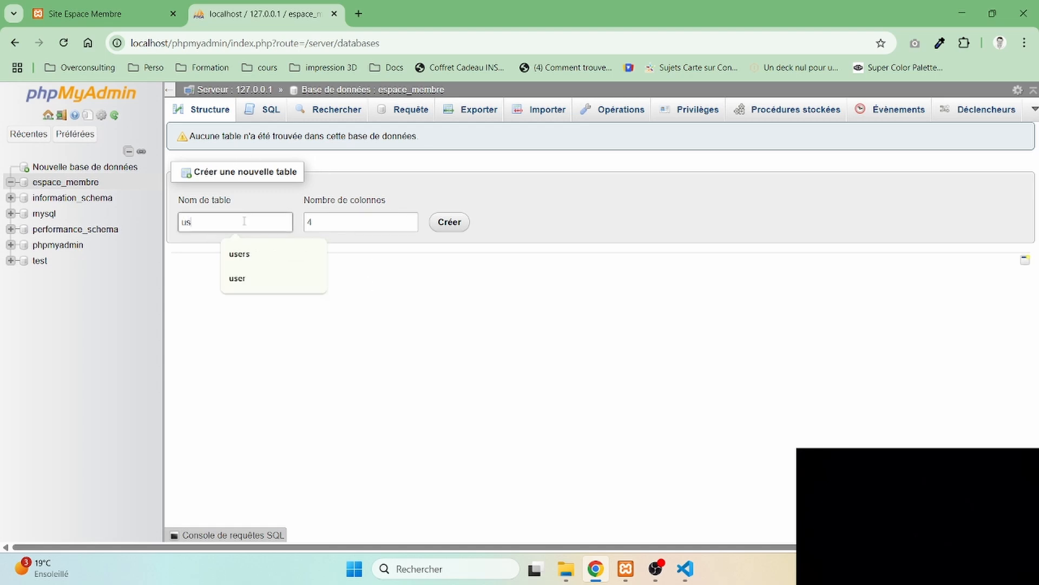
pyautogui.write('ers')
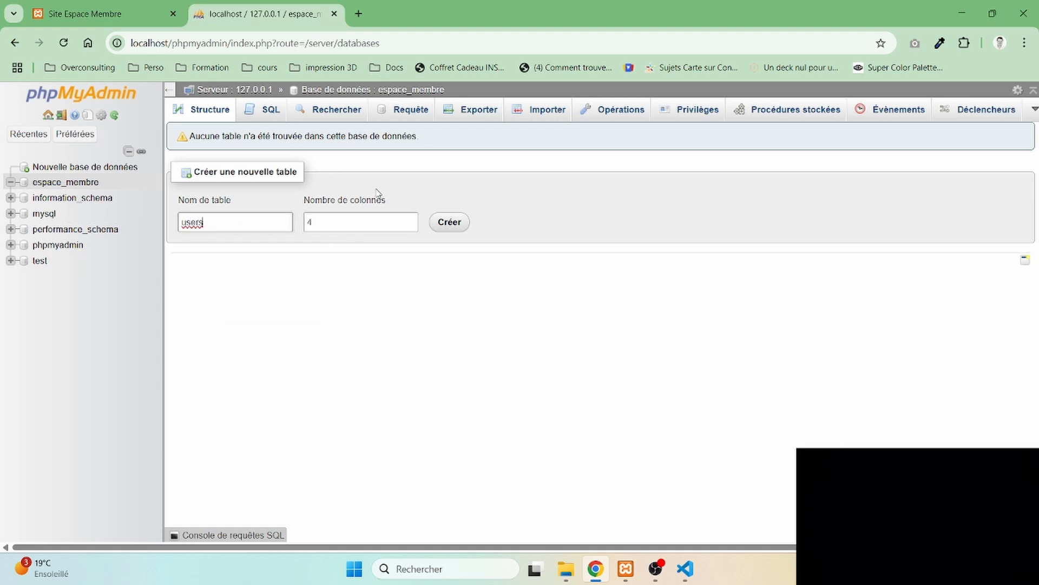
pyautogui.click(411, 219)
pyautogui.click(452, 223)
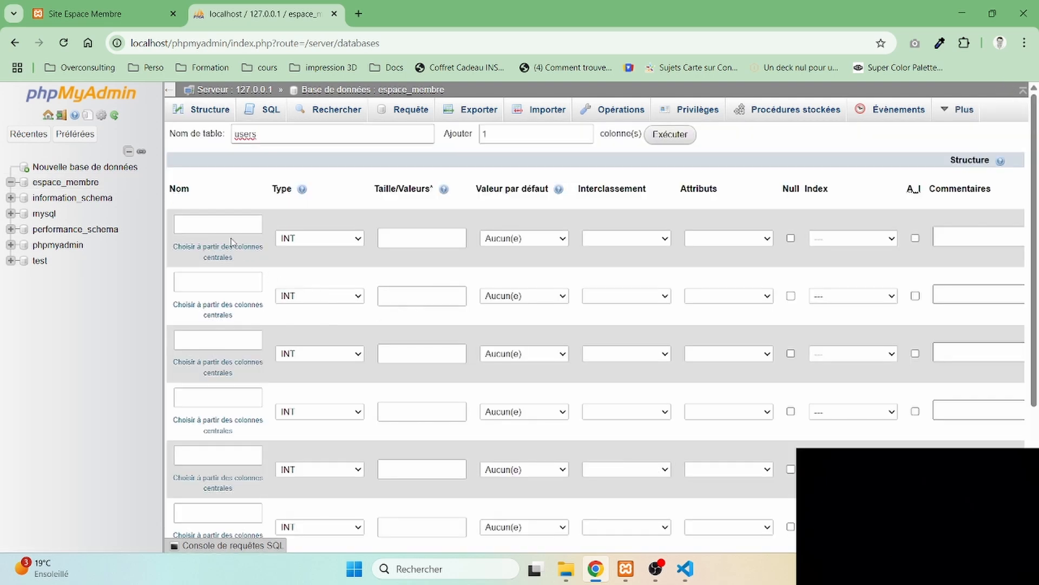
# - Define the first column of the users table as id, an auto-incrementing primary key
pyautogui.click(222, 219)
pyautogui.write('id')
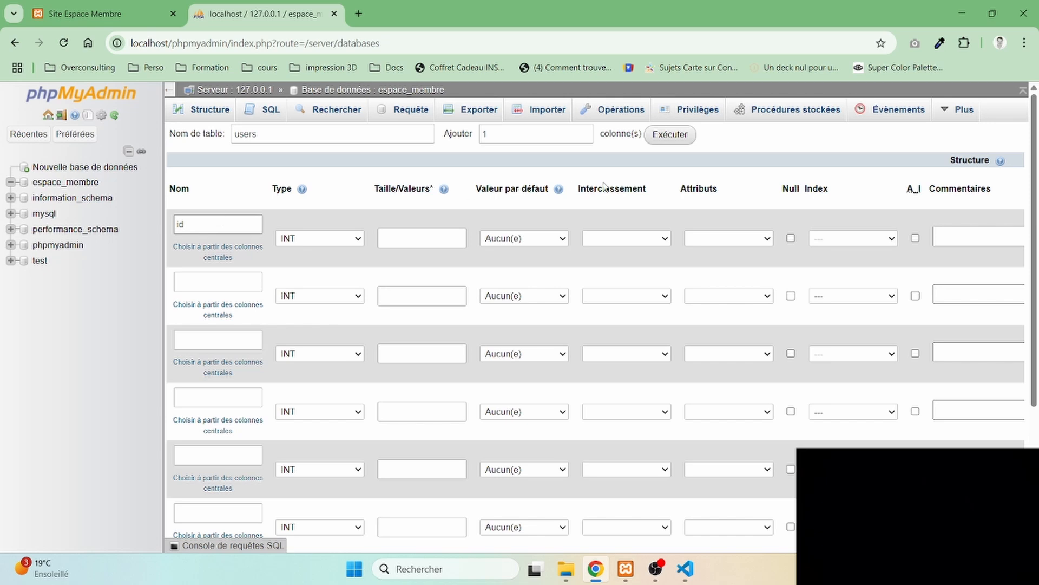
pyautogui.click(915, 238)
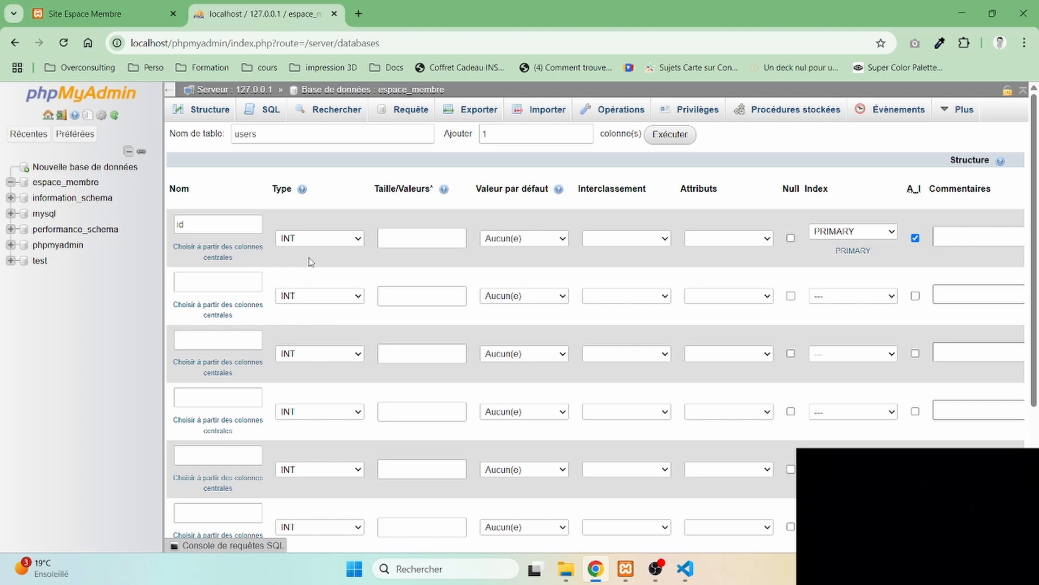
# - Define the second column as email, type VARCHAR with length 100 and a UNIQUE index
pyautogui.click(243, 283)
pyautogui.write('email')
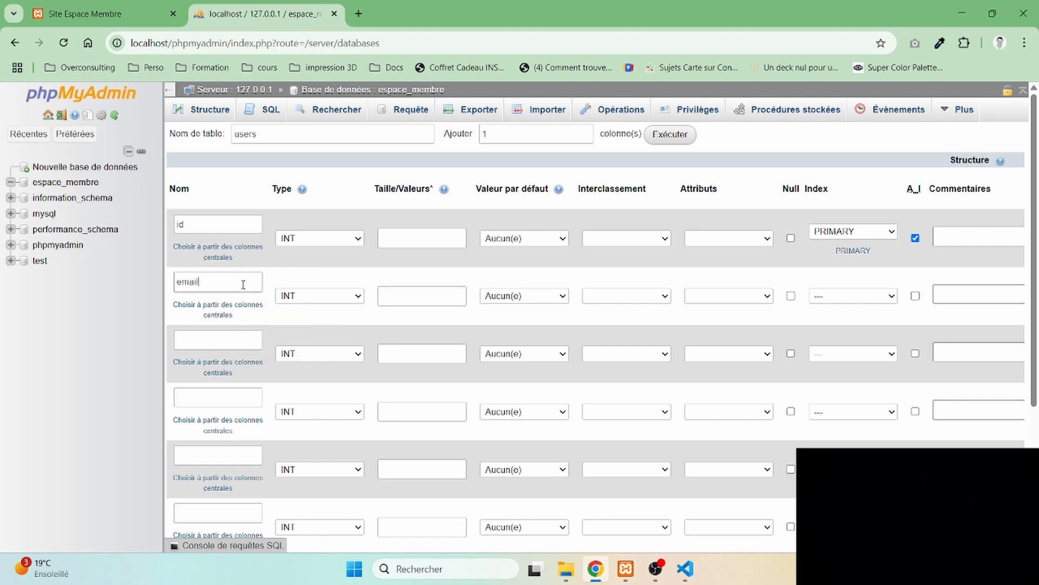
pyautogui.click(325, 296)
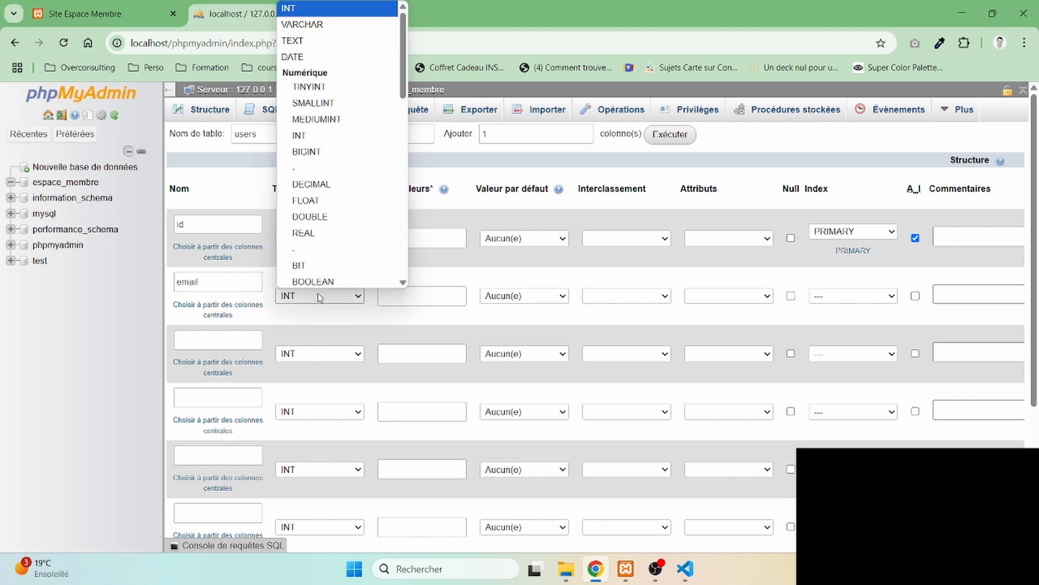
pyautogui.click(315, 24)
pyautogui.click(400, 296)
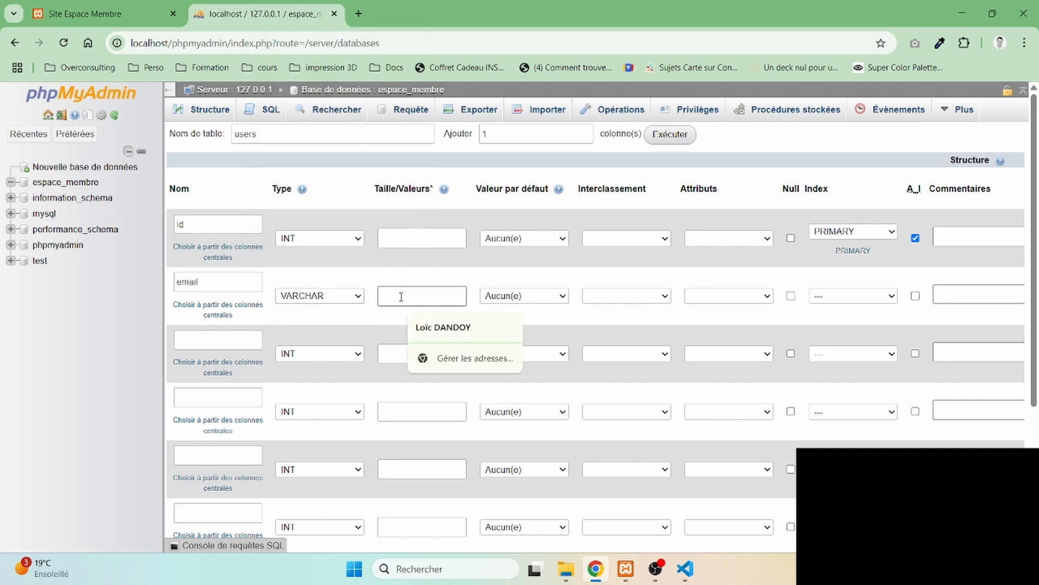
pyautogui.write('100')
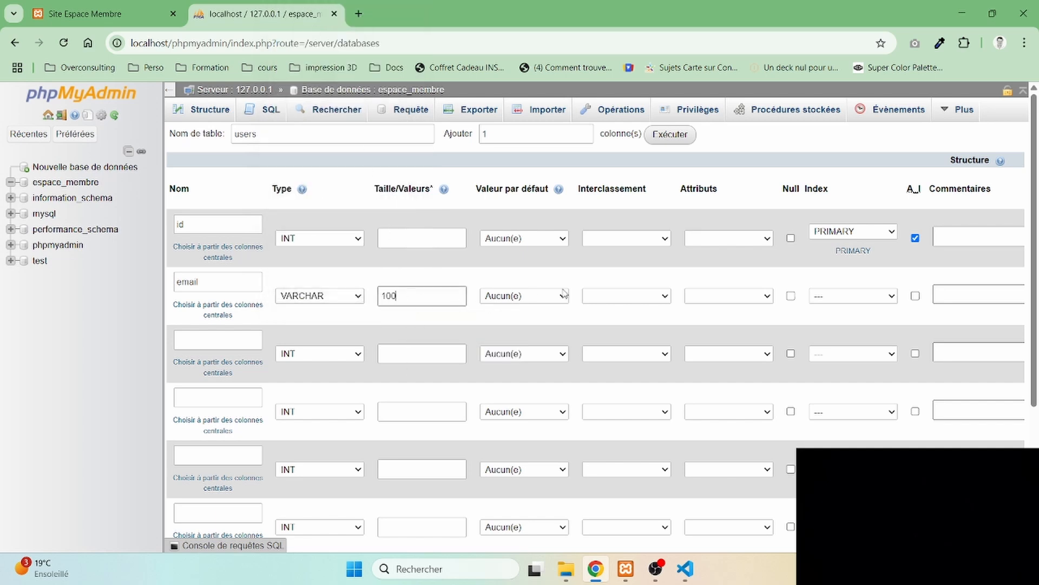
pyautogui.click(833, 299)
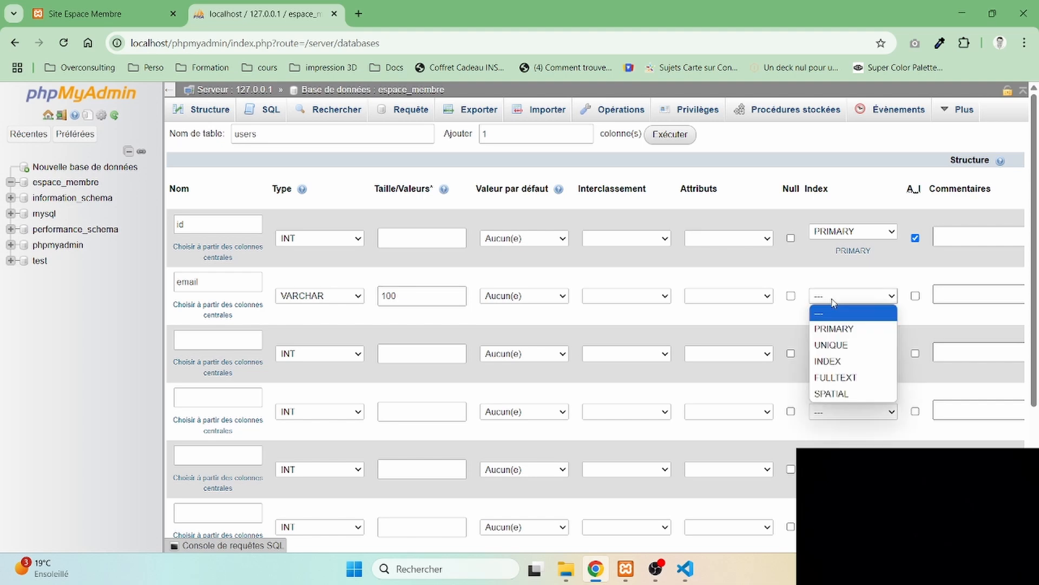
pyautogui.click(840, 345)
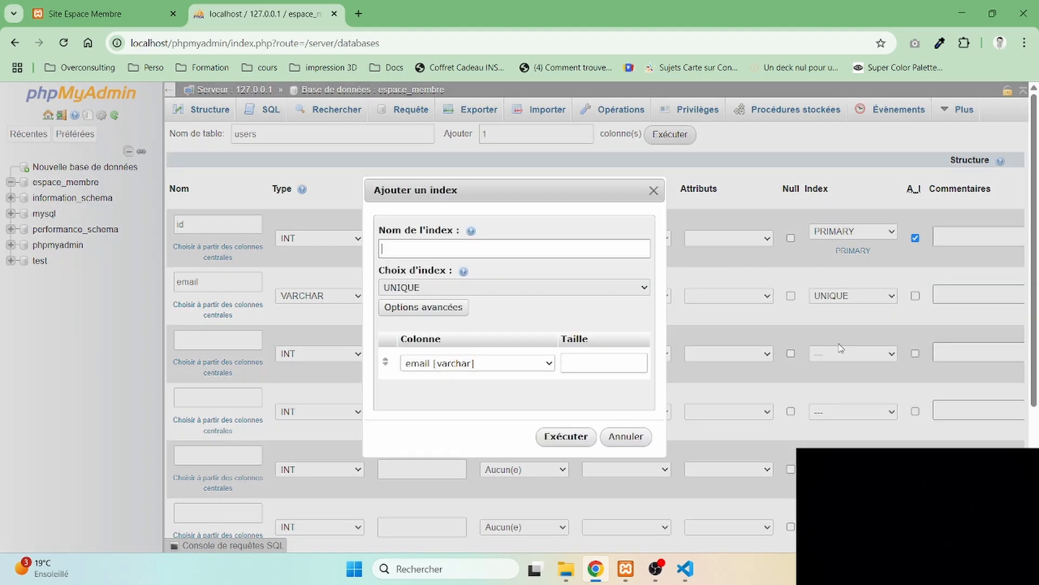
pyautogui.click(566, 436)
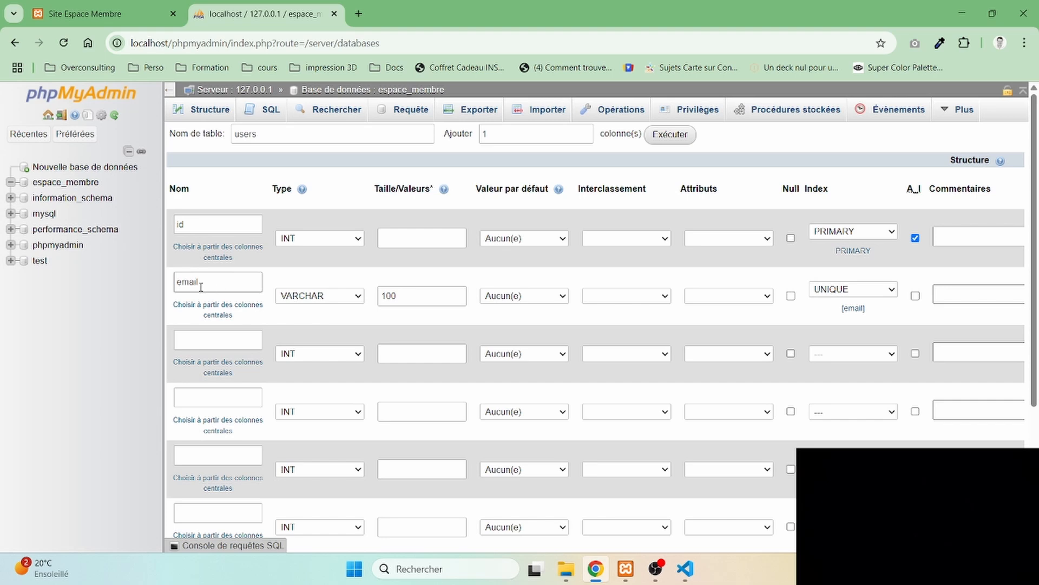
# - Define the third column as password, type VARCHAR with length 255
pyautogui.click(214, 339)
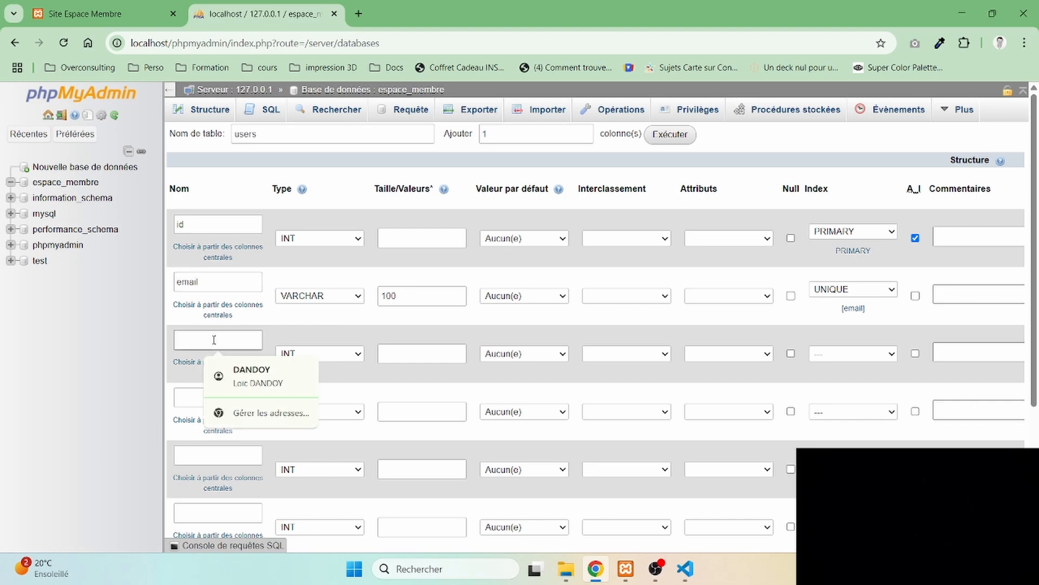
pyautogui.write('passwor')
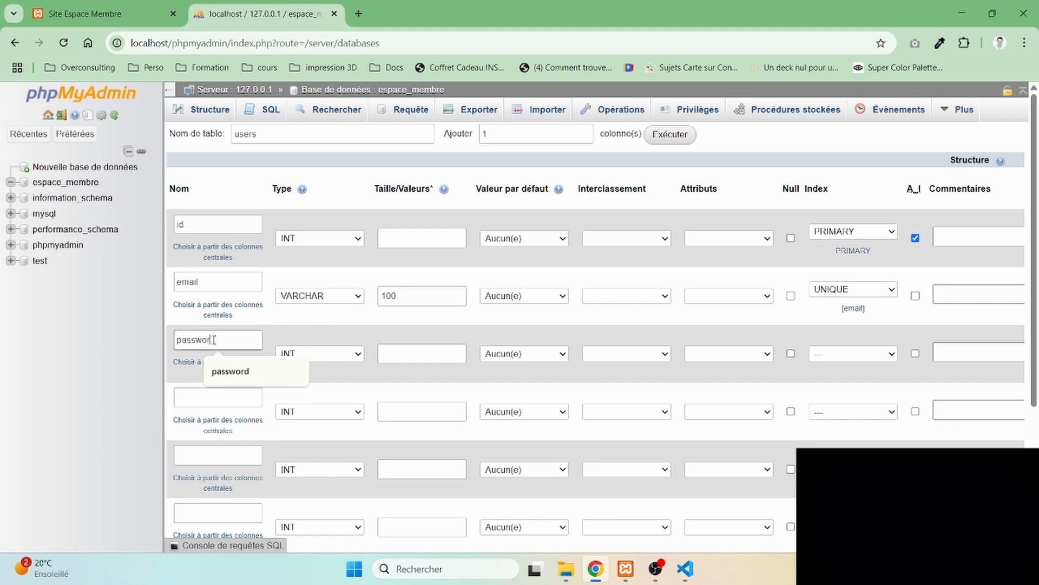
pyautogui.write('d')
pyautogui.click(348, 355)
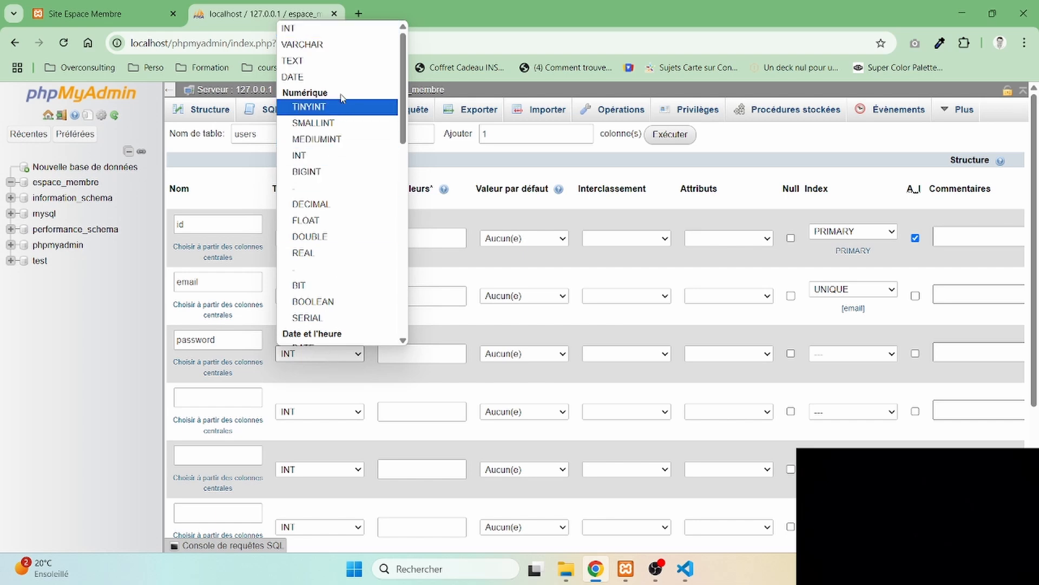
pyautogui.click(345, 51)
pyautogui.click(418, 353)
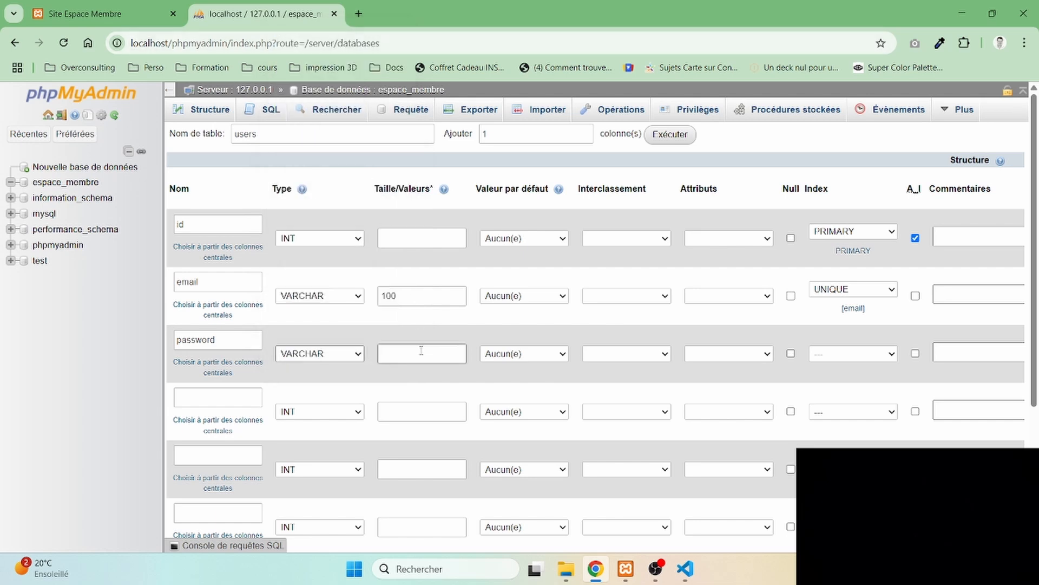
pyautogui.write('25')
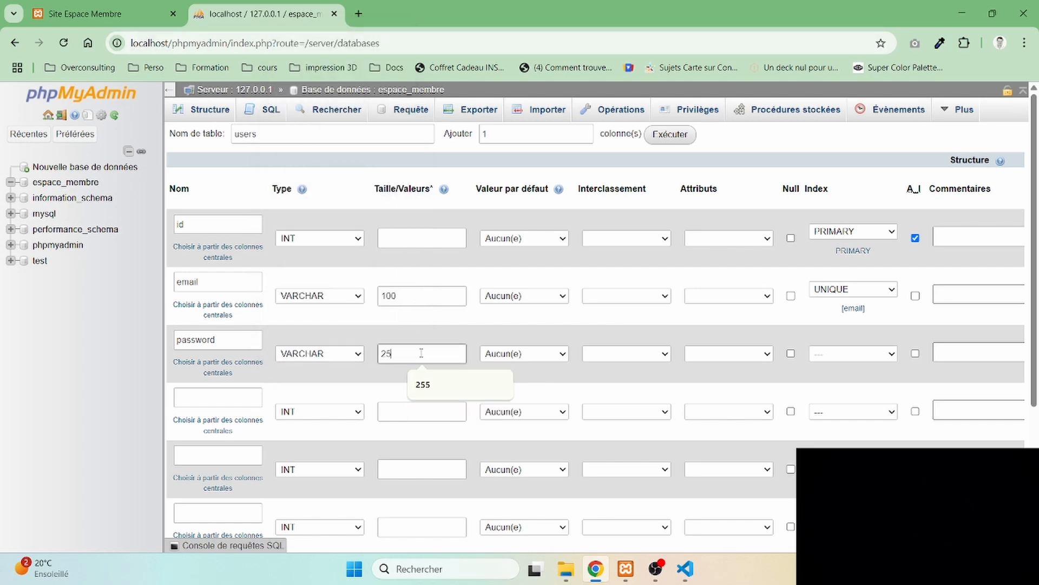
pyautogui.write('5')
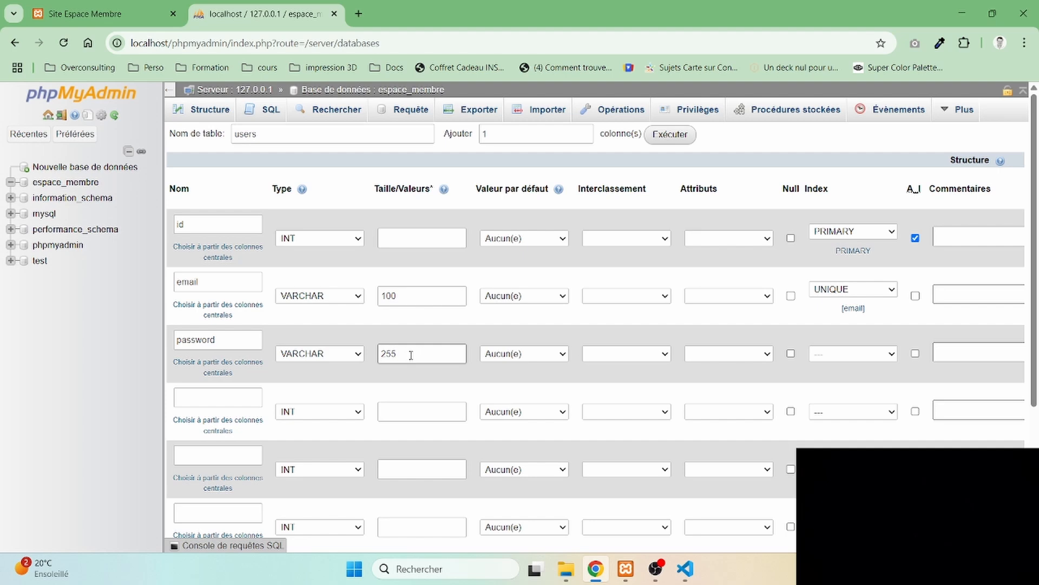
# - Define the fourth column of the users table as username, type VARCHAR with length 100
pyautogui.click(241, 400)
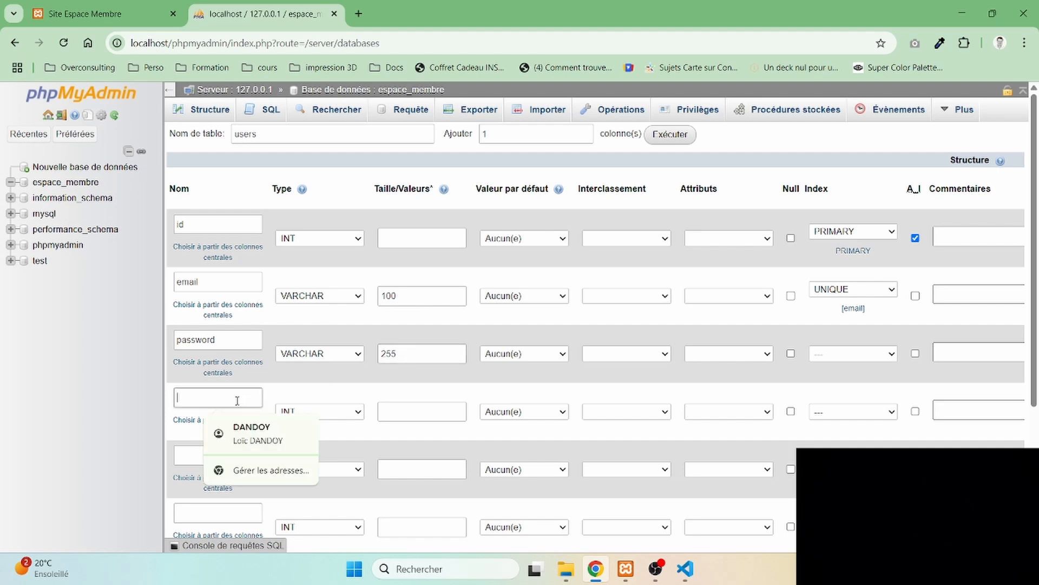
pyautogui.write('userna')
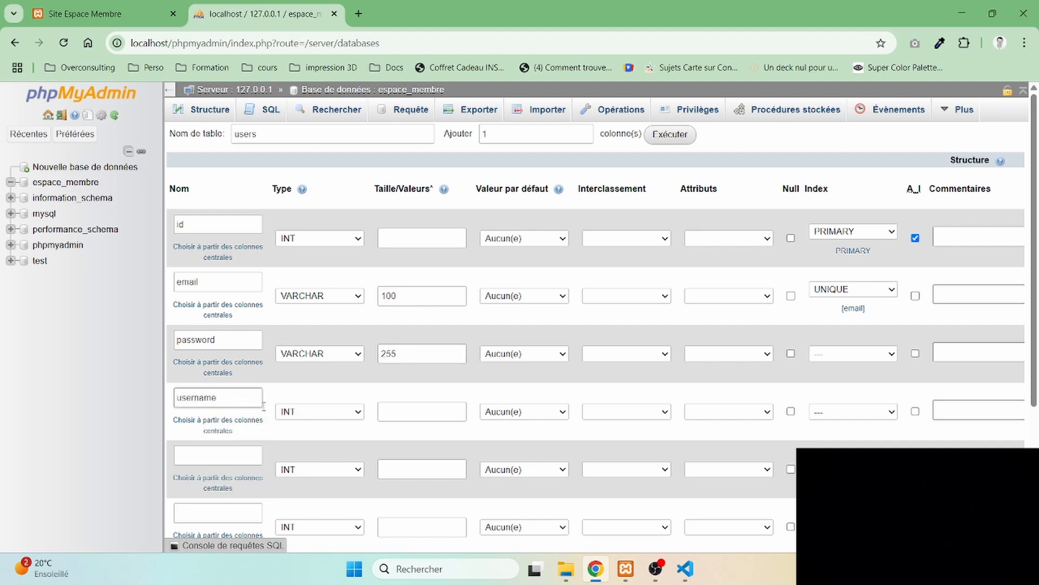
pyautogui.write('me')
pyautogui.click(320, 412)
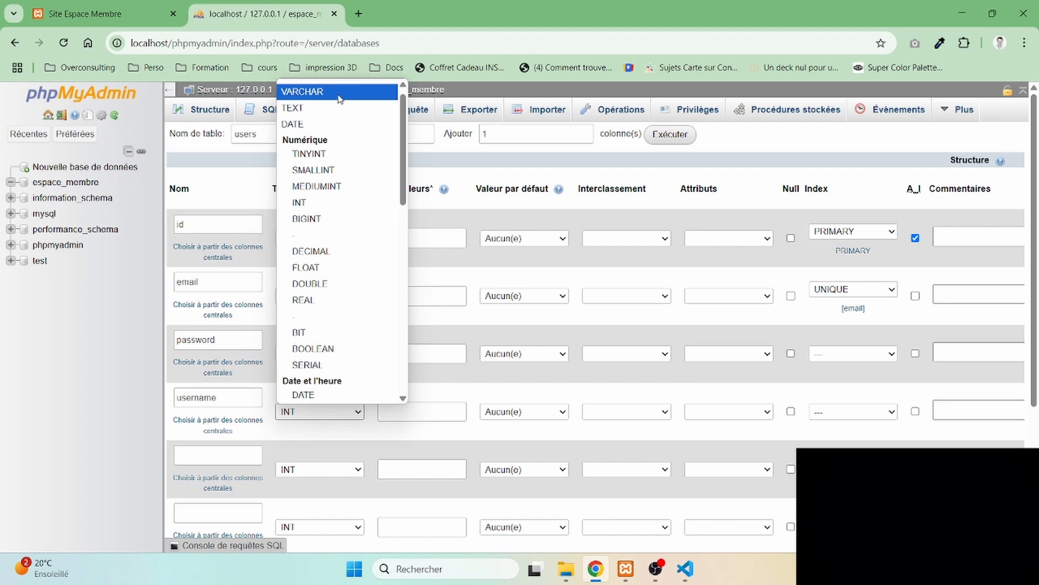
pyautogui.click(339, 92)
pyautogui.click(415, 413)
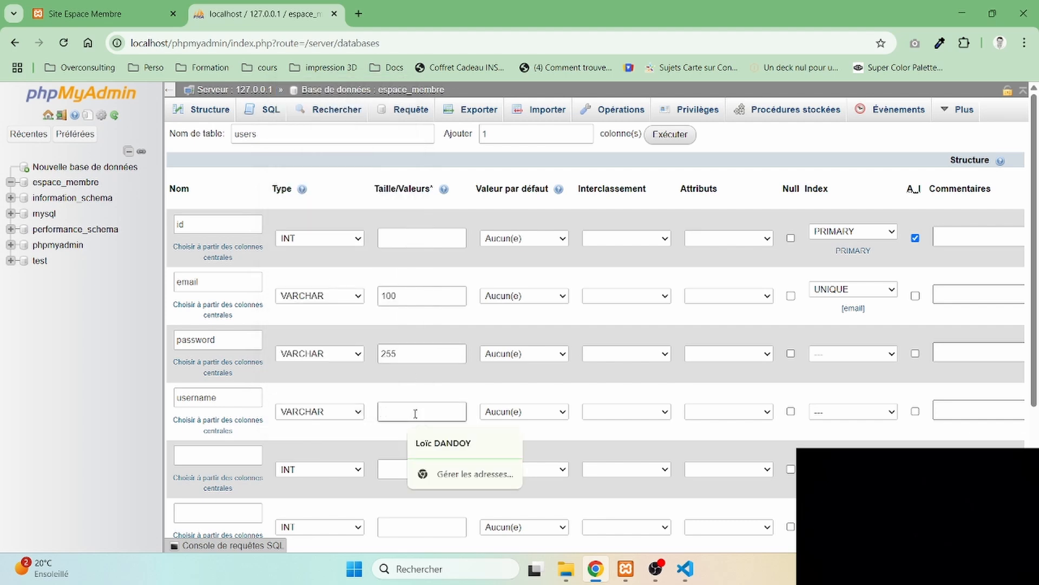
pyautogui.write('100')
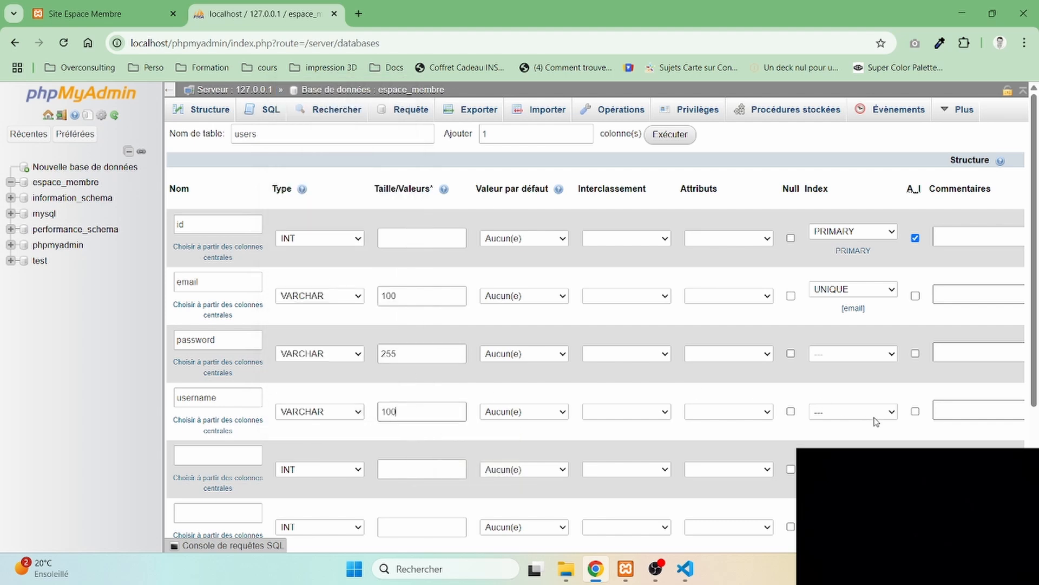
pyautogui.click(916, 412)
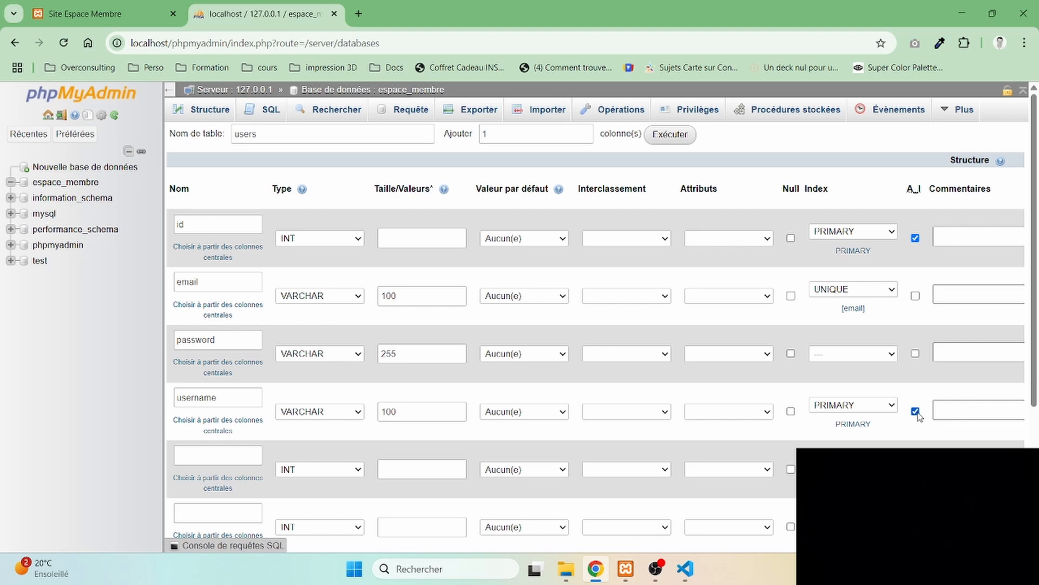
pyautogui.rightClick(919, 416)
pyautogui.click(899, 438)
pyautogui.click(916, 411)
pyautogui.click(883, 409)
pyautogui.click(837, 424)
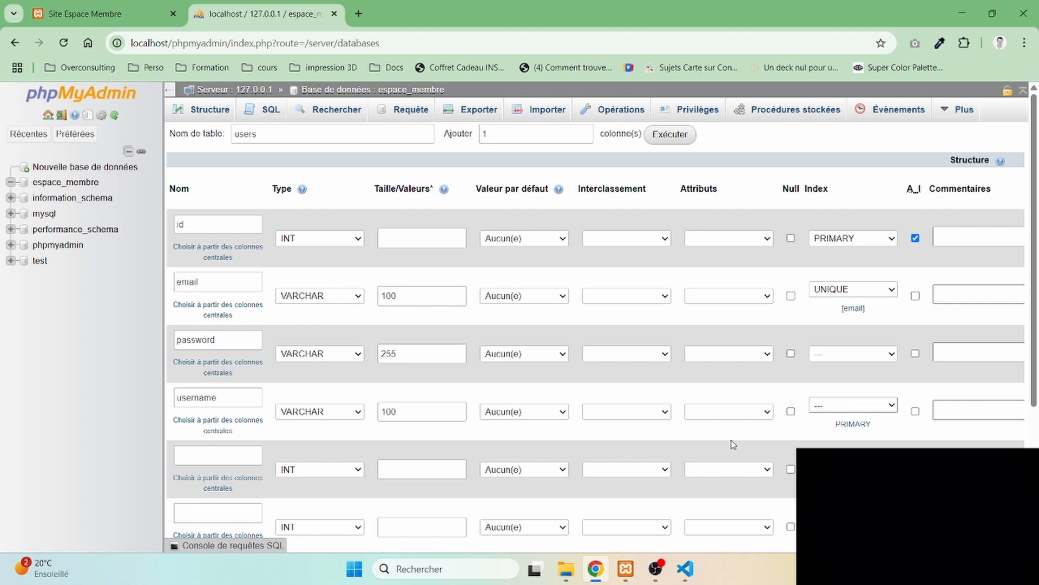
# - Allow NULL values in the username column
pyautogui.click(791, 412)
# - Define the fifth column as created_at, type TIMESTAMP with CURRENT_TIMESTAMP as its default value
pyautogui.scroll(-2, 397, 438)
pyautogui.click(224, 361)
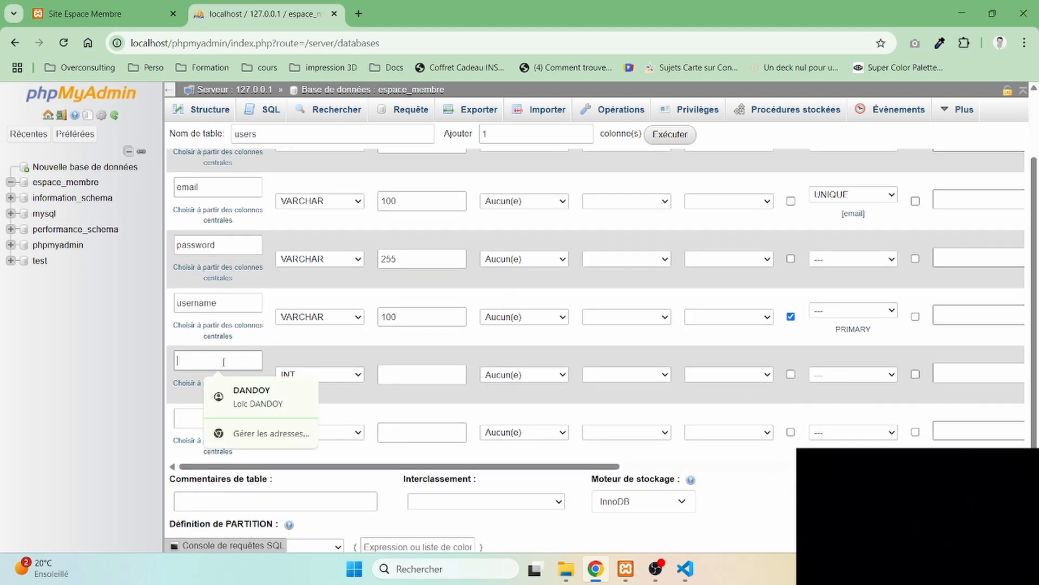
pyautogui.write('cre')
pyautogui.click(236, 394)
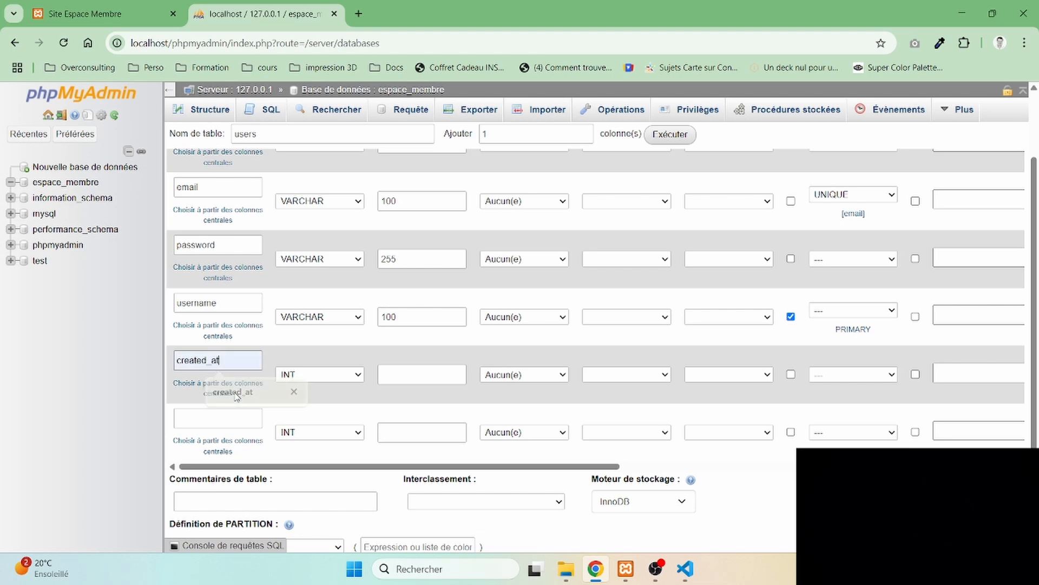
pyautogui.click(219, 418)
pyautogui.click(319, 374)
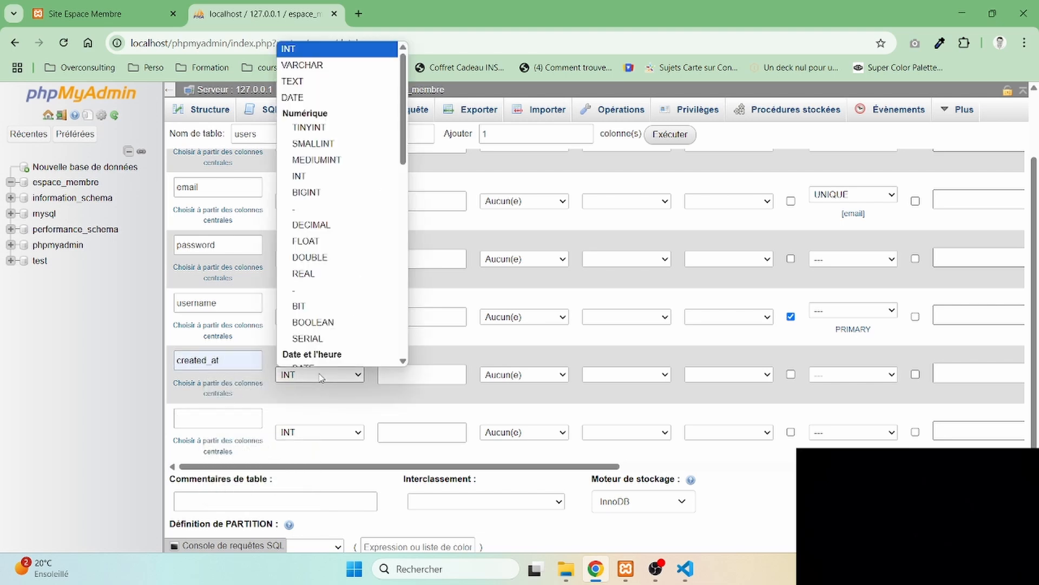
pyautogui.scroll(-3, 324, 317)
pyautogui.click(327, 327)
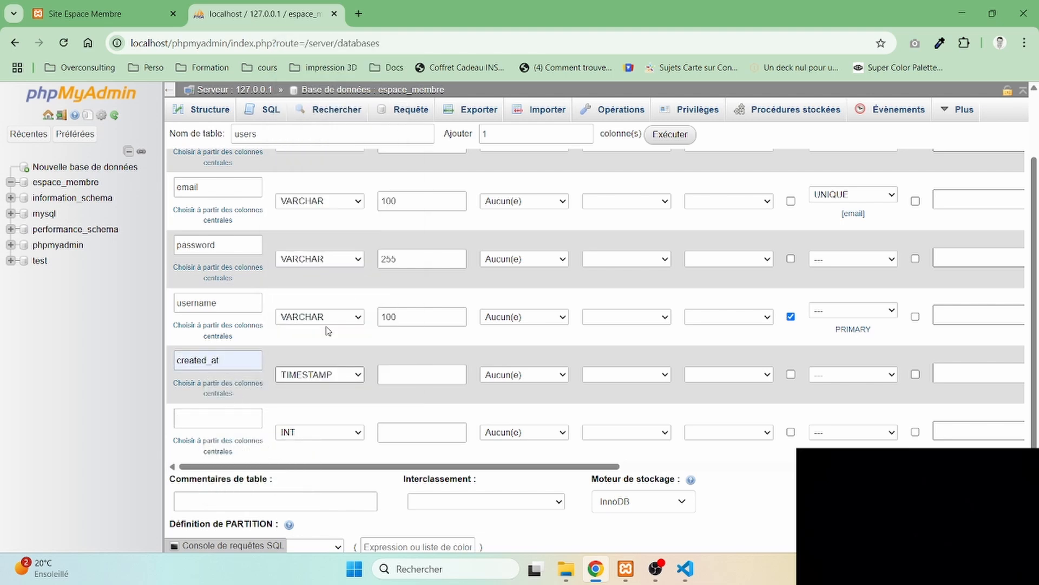
pyautogui.click(523, 377)
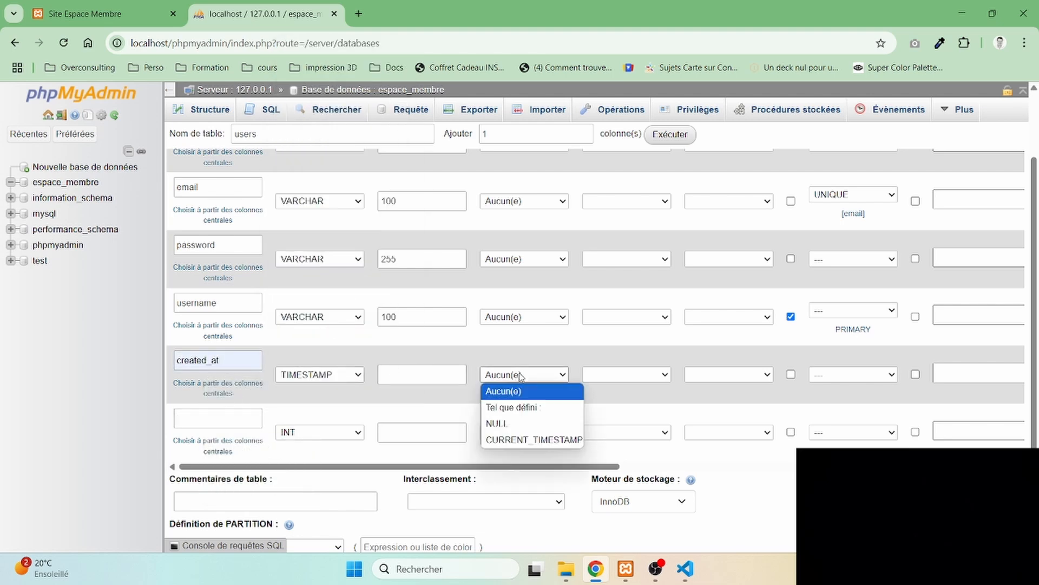
pyautogui.click(536, 441)
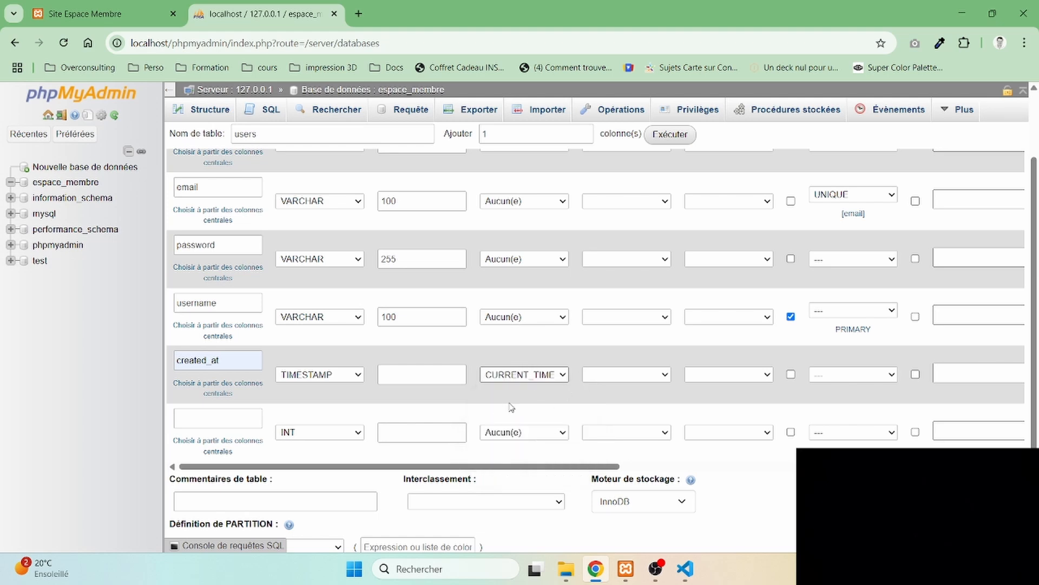
# - Define the sixth column as updated_at, type TIMESTAMP with default CURRENT_TIMESTAMP, and save the users table
pyautogui.click(231, 416)
pyautogui.write('u')
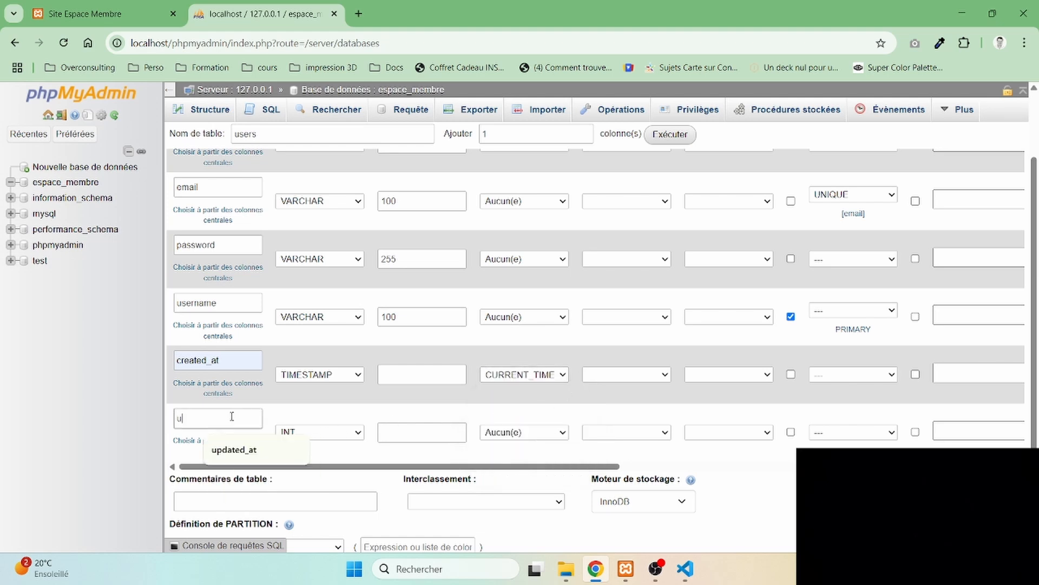
pyautogui.write('pdated_at')
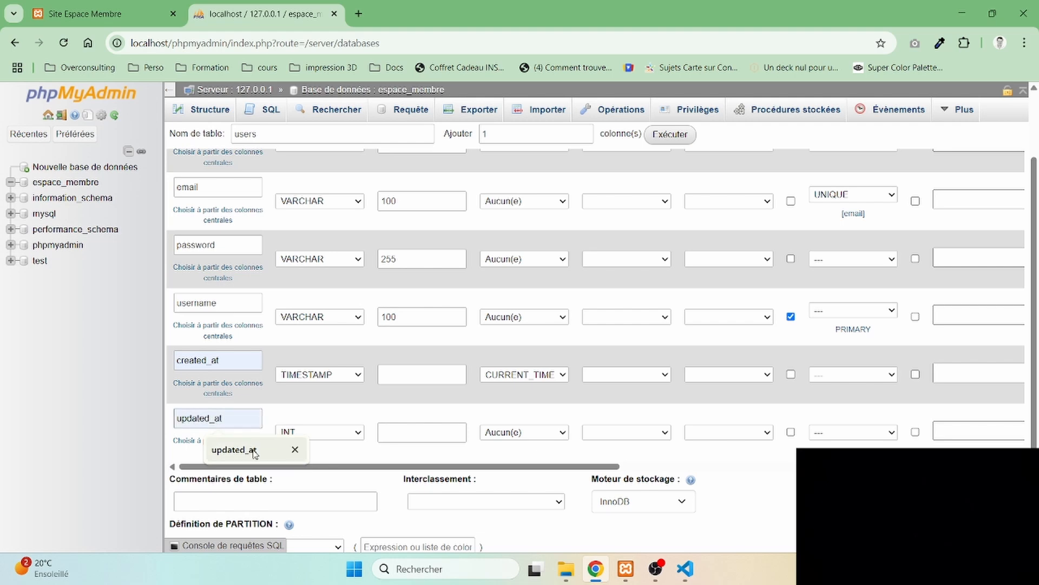
pyautogui.click(252, 449)
pyautogui.click(314, 433)
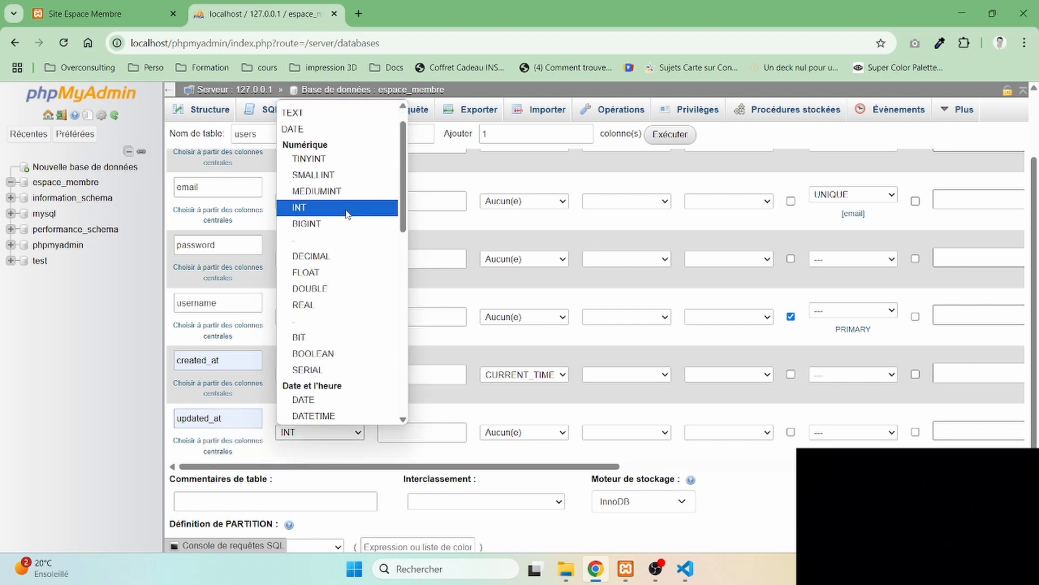
pyautogui.scroll(-1, 333, 368)
pyautogui.click(333, 373)
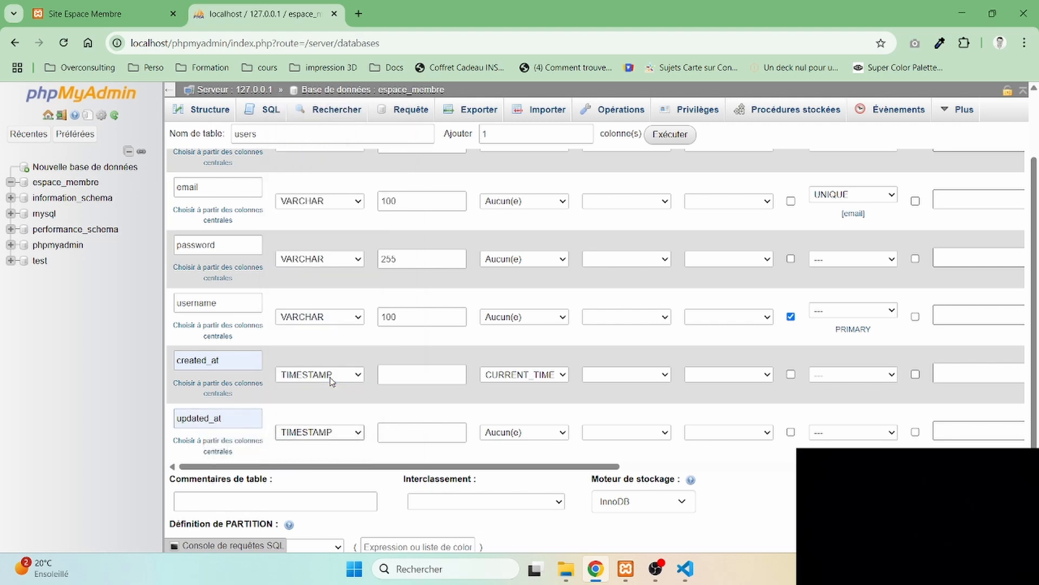
pyautogui.click(537, 434)
pyautogui.click(545, 497)
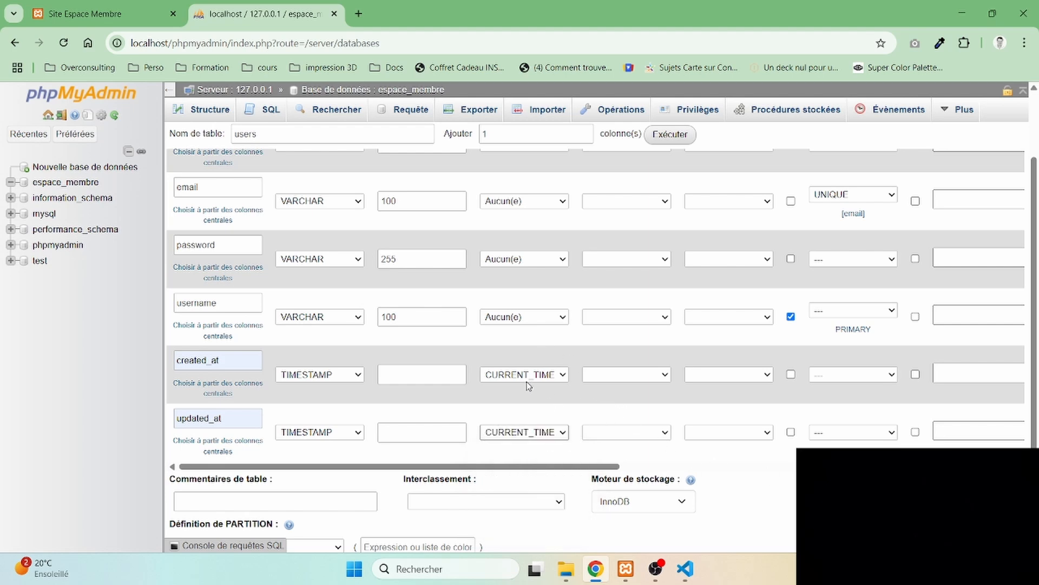
pyautogui.scroll(-2, 611, 405)
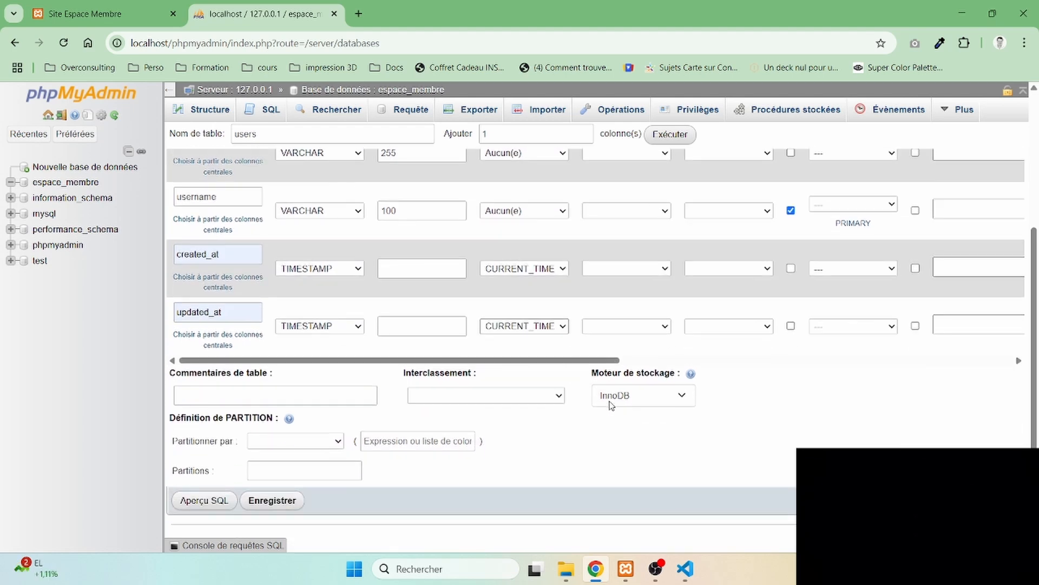
pyautogui.click(272, 500)
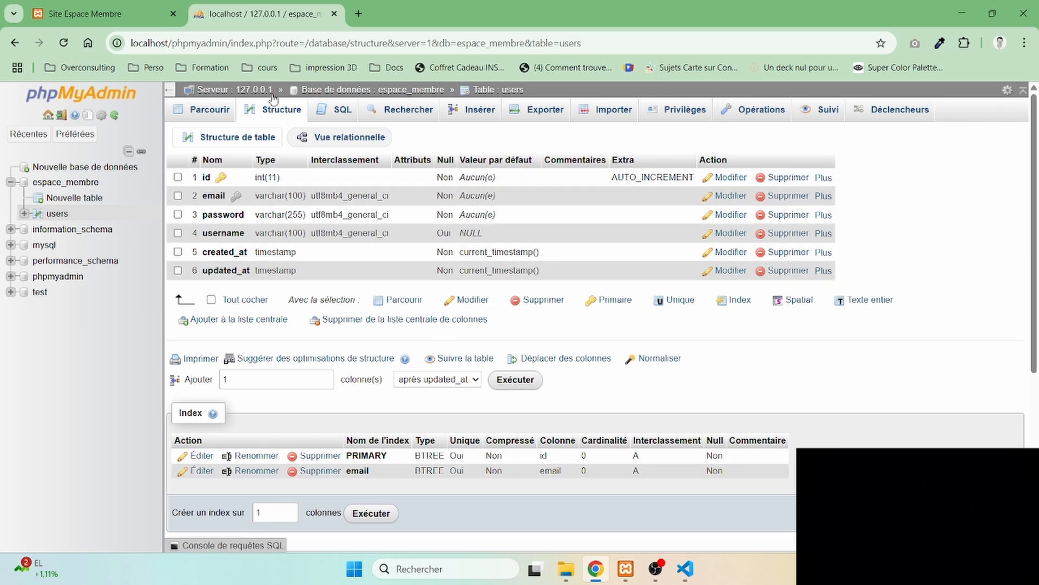
# - Examine the users table's records, its SQL query editor and the fields of its row insertion form
pyautogui.click(215, 110)
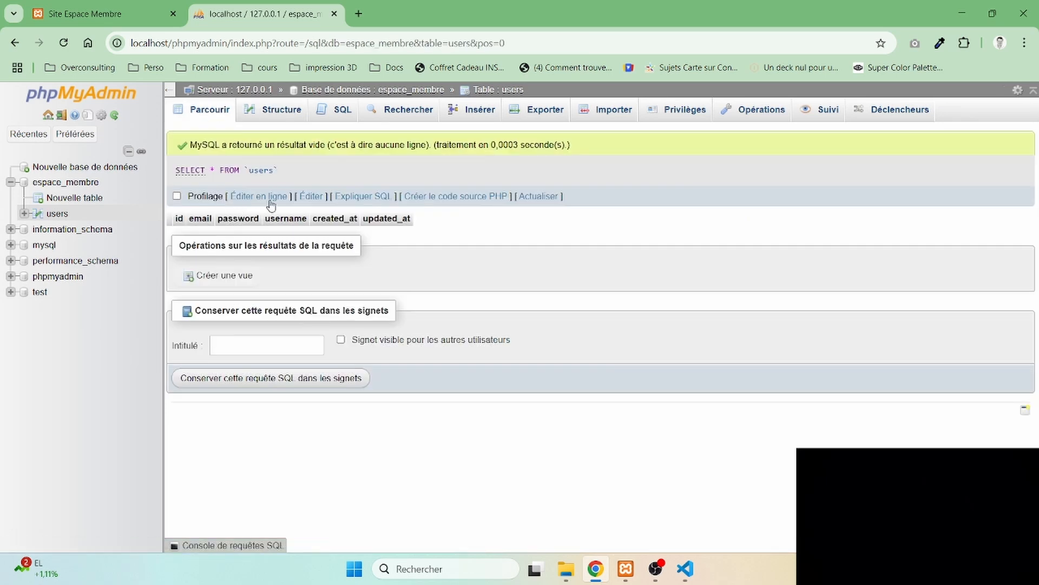
pyautogui.click(337, 110)
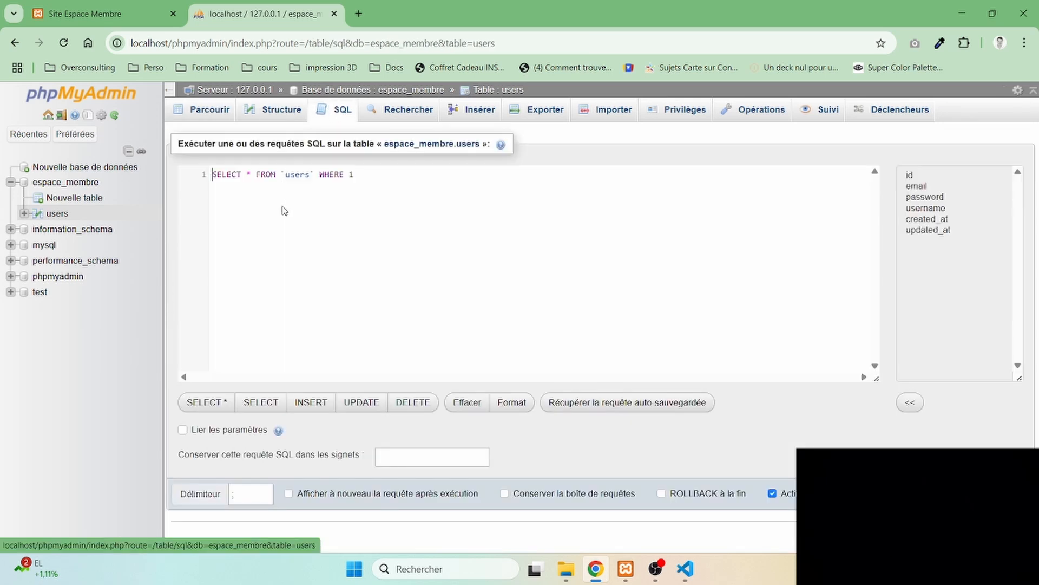
pyautogui.click(472, 115)
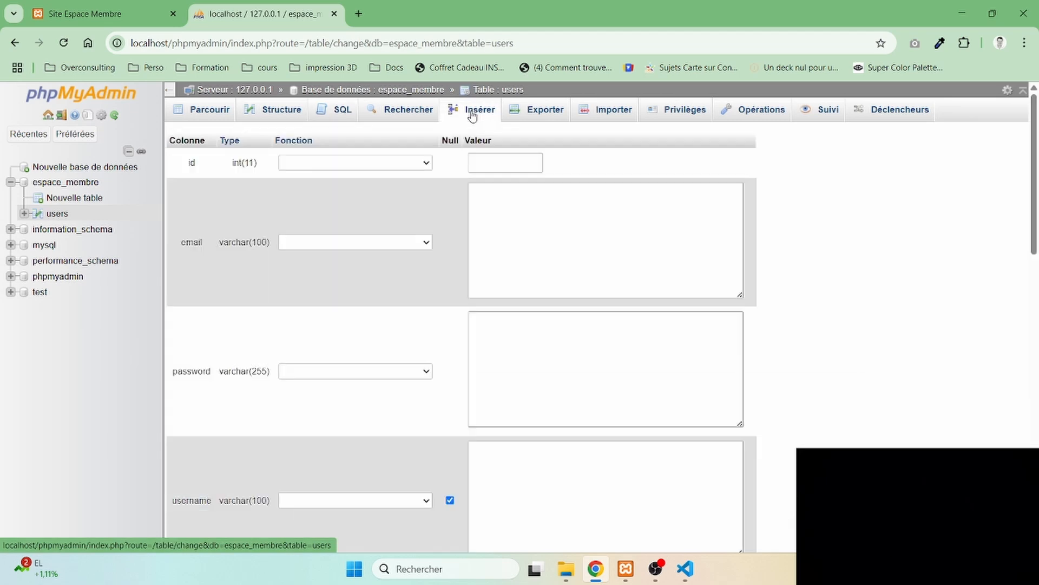
pyautogui.scroll(-3, 389, 321)
pyautogui.scroll(-2, 388, 321)
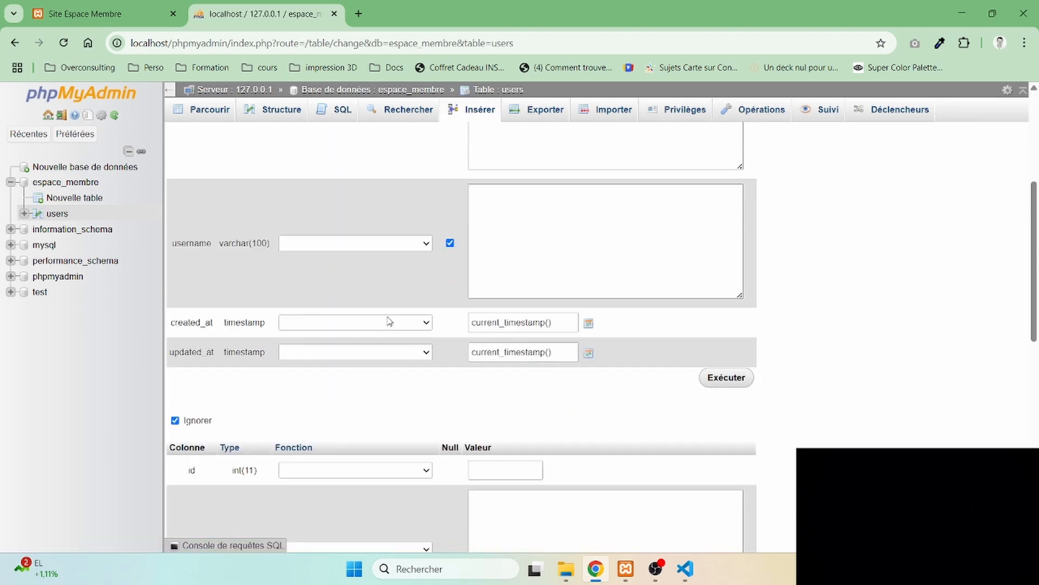
pyautogui.scroll(3, 388, 320)
pyautogui.scroll(2, 389, 321)
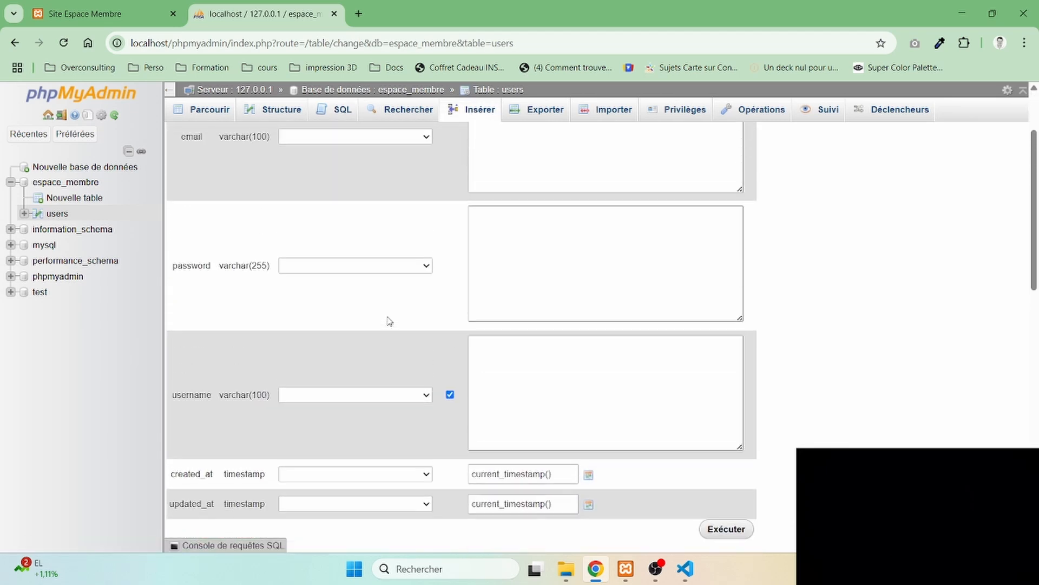